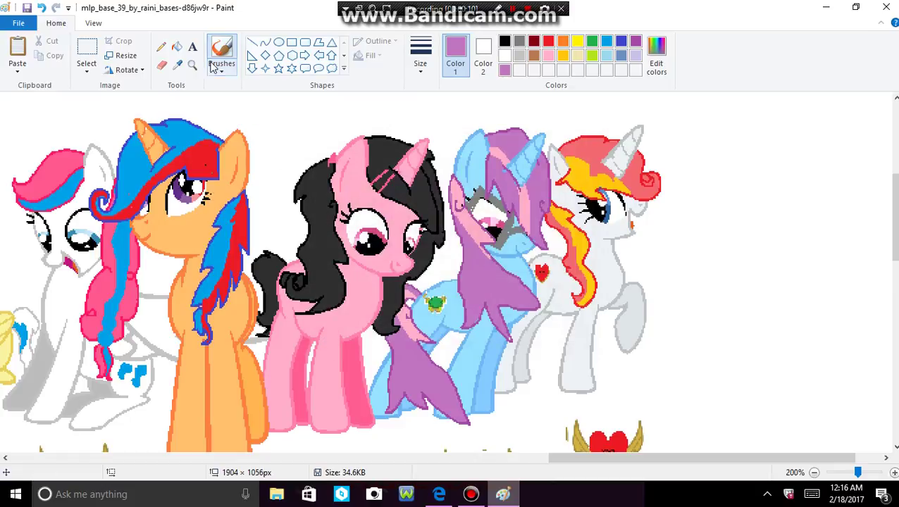
- Try to sample the dark purple outline of the blue pony's mane with the Color picker
click(177, 64)
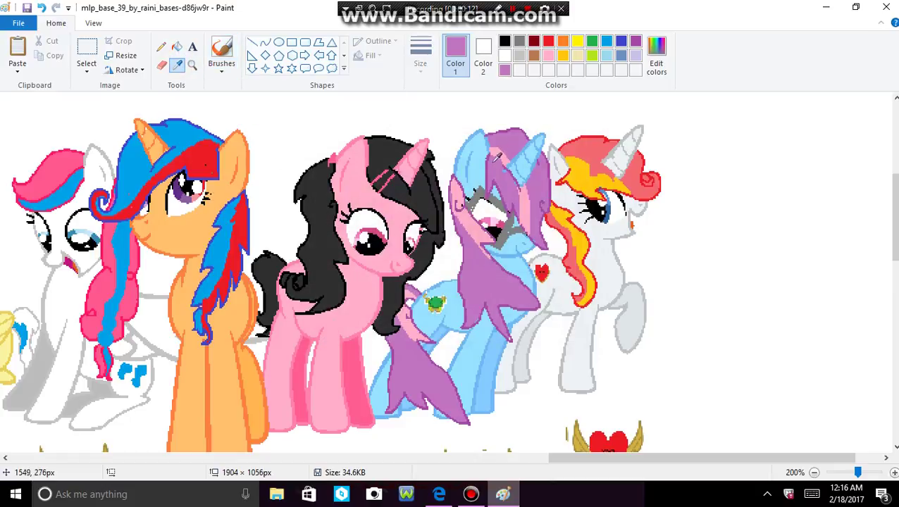
click(514, 125)
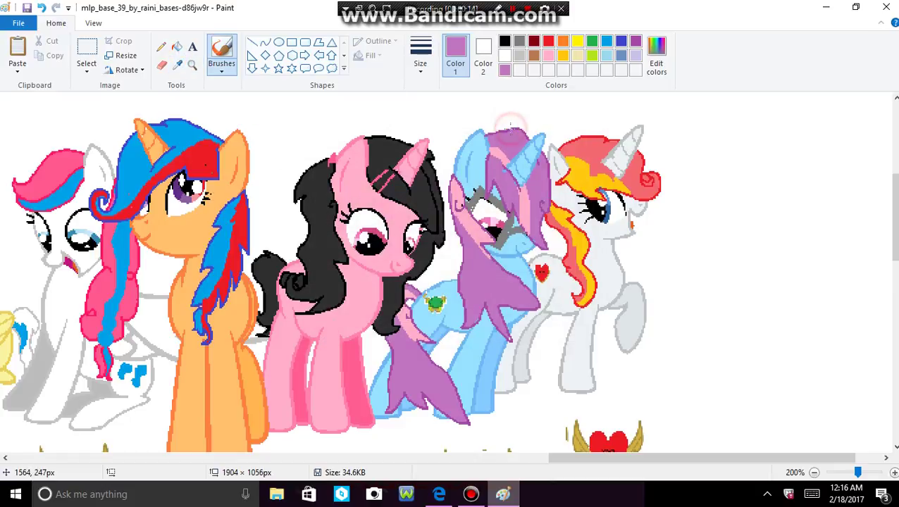
click(177, 64)
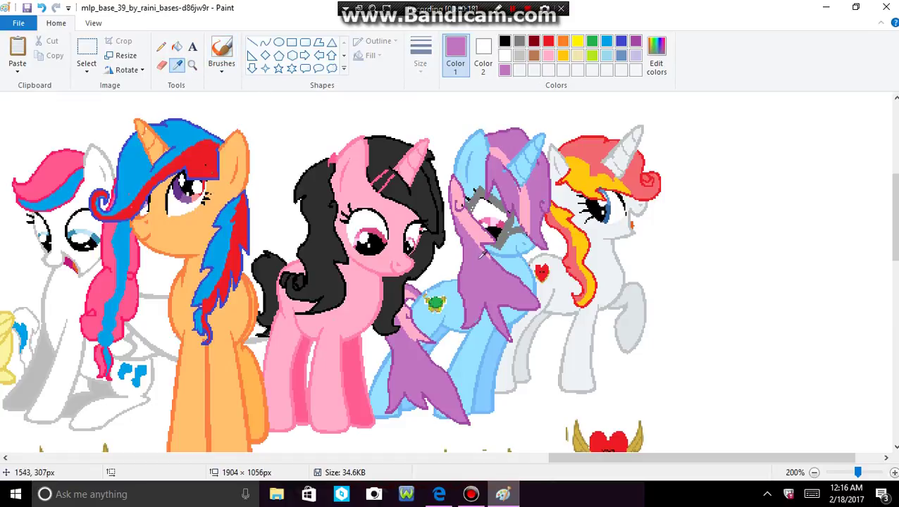
click(475, 284)
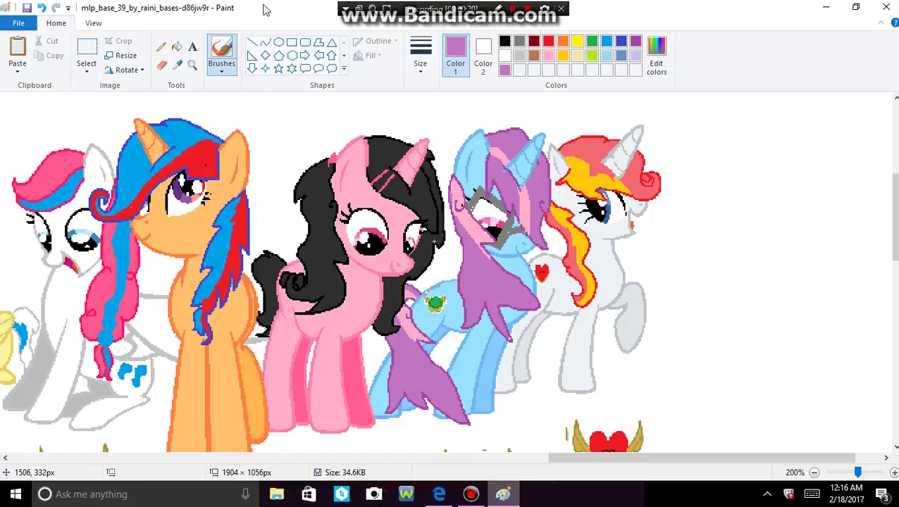
- Sample the dark purple outline of the blue pony's mane at 400% zoom and add it to the palette
click(177, 64)
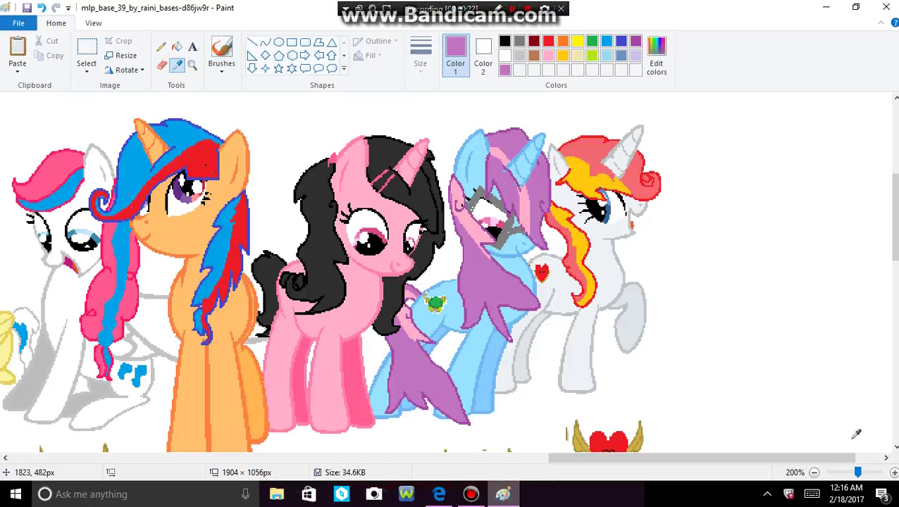
click(894, 472)
click(894, 472)
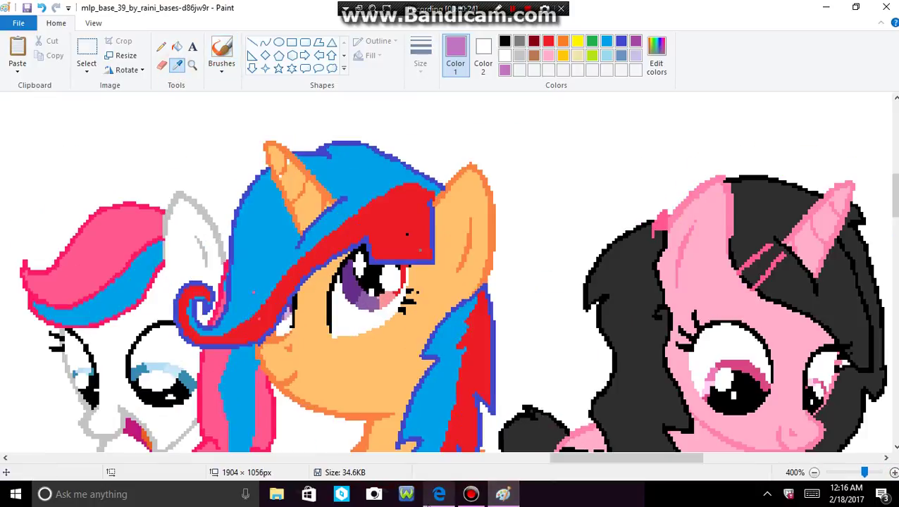
drag(613, 459, 722, 482)
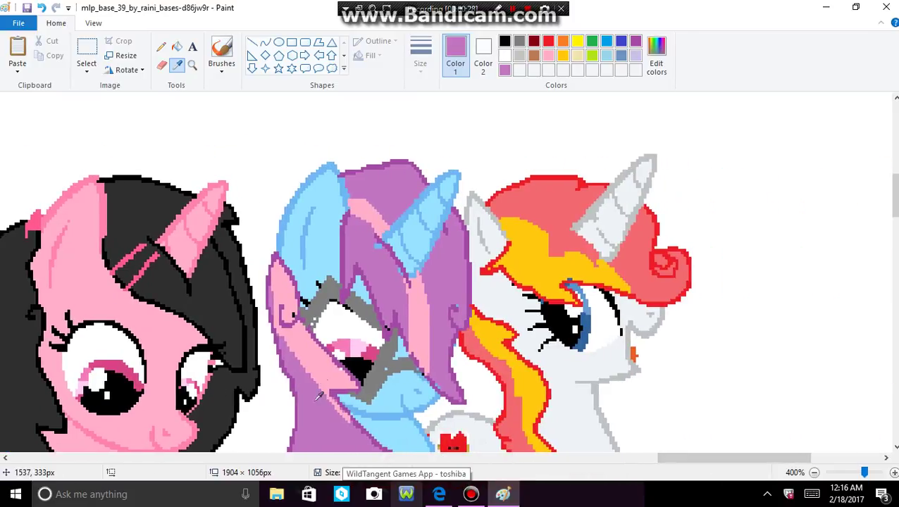
click(295, 381)
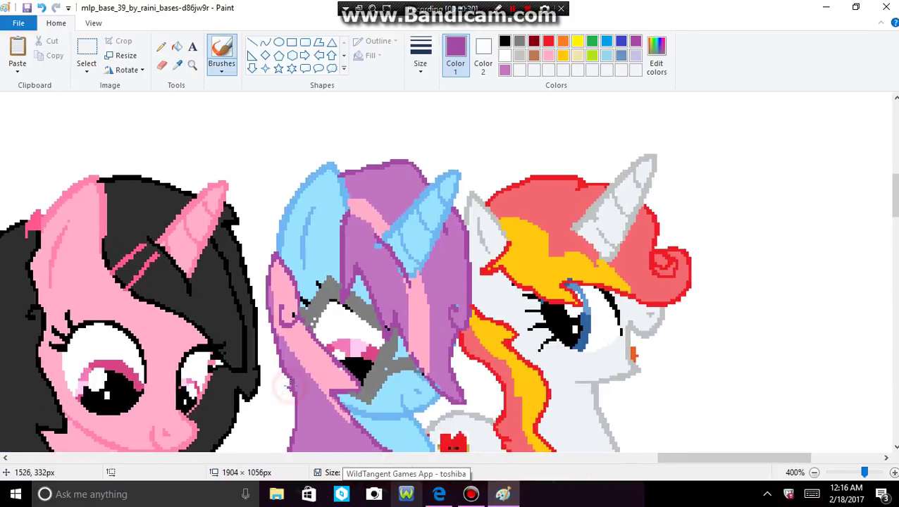
click(655, 65)
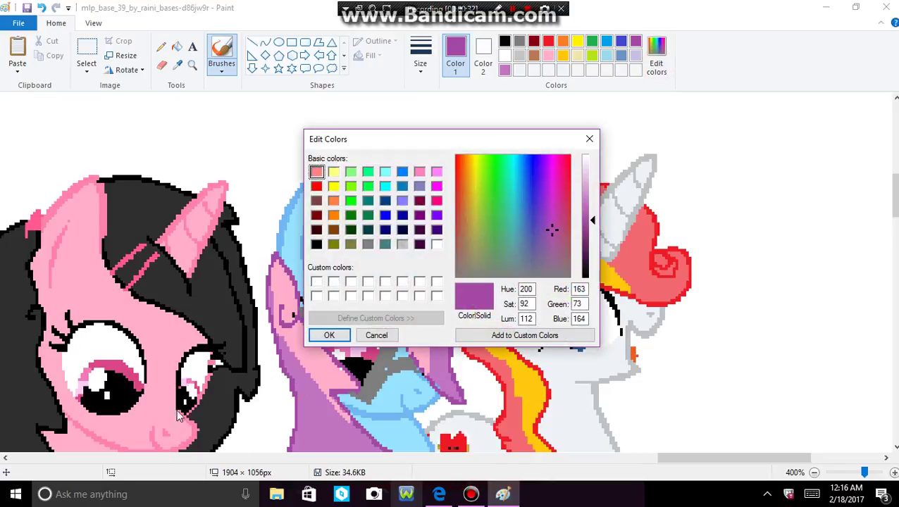
click(329, 336)
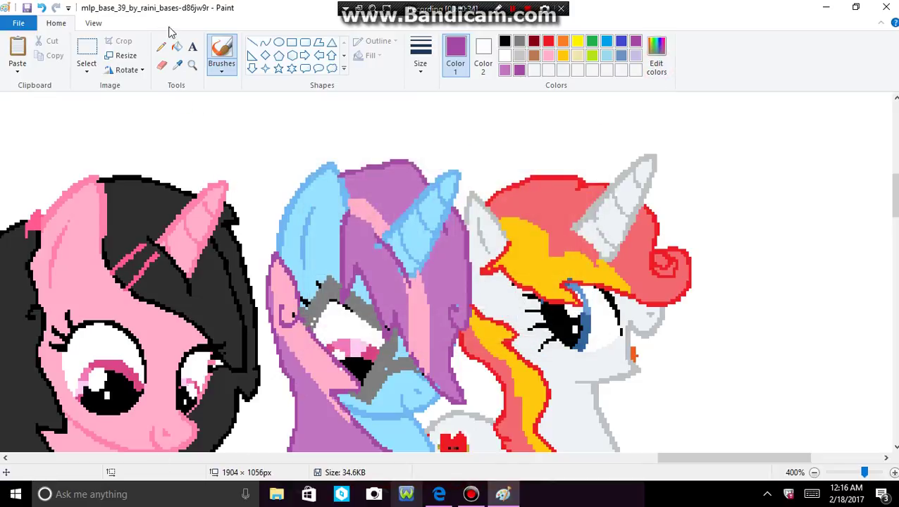
- Sample the darker blue outline of the blue pony's ear and add it to the palette
click(176, 65)
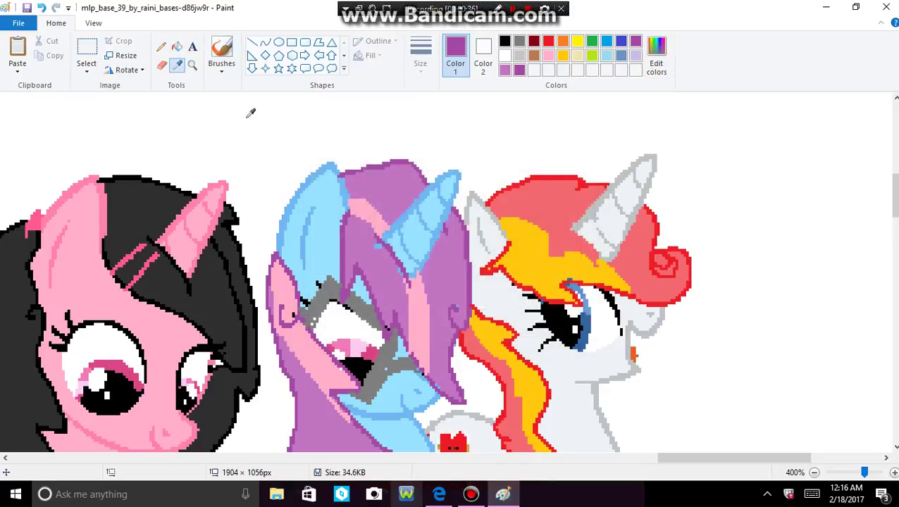
click(287, 200)
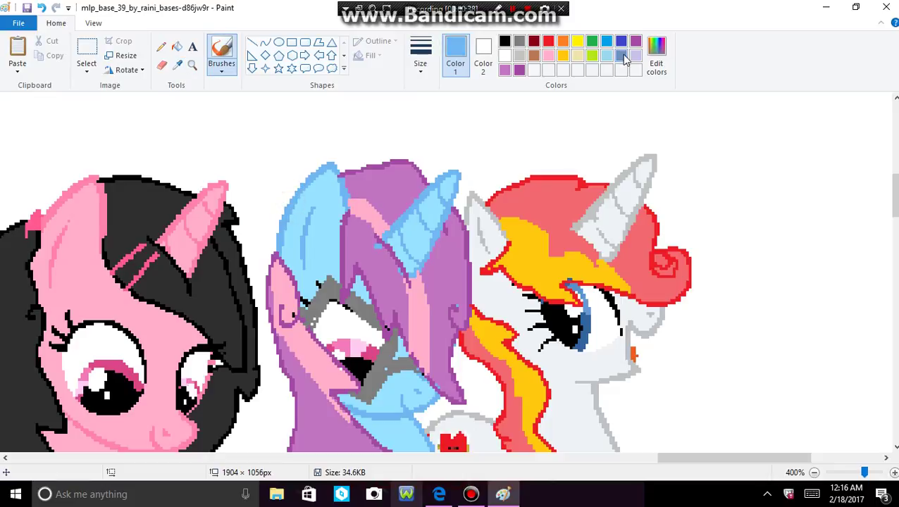
click(654, 64)
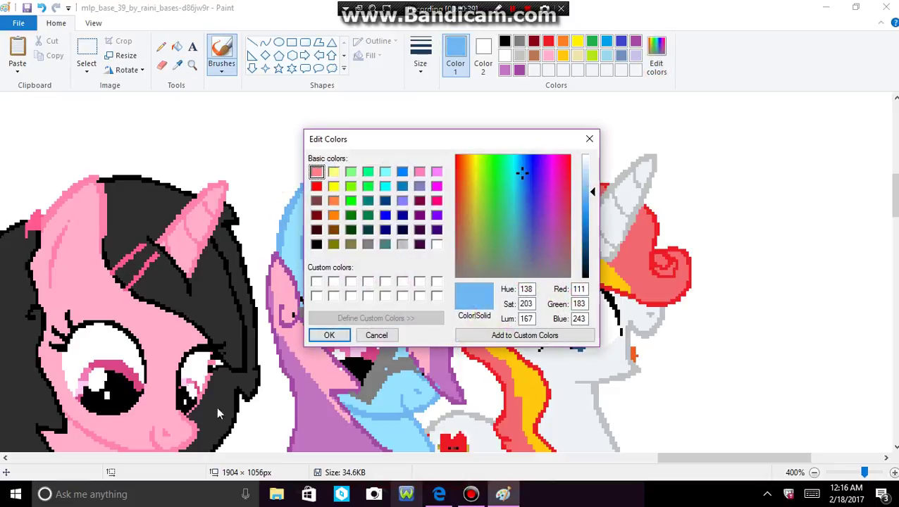
click(329, 335)
- Sample the light blue fill inside the blue pony's ear and add it to the palette
click(177, 64)
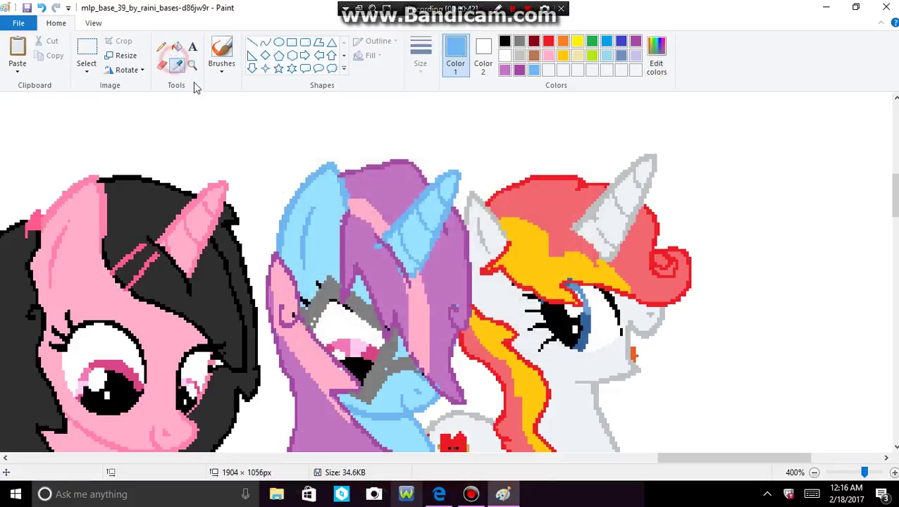
click(327, 207)
click(656, 56)
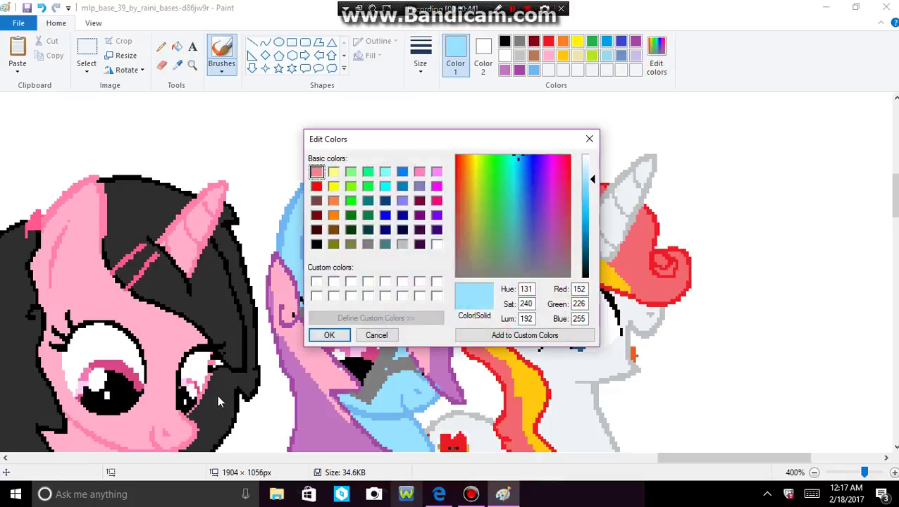
click(329, 335)
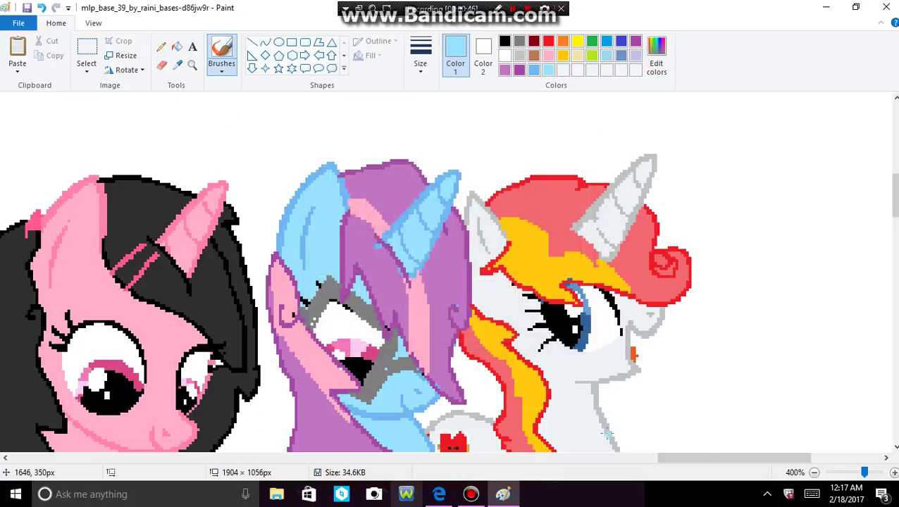
- Cut out the blue pony with a transparent free-form selection and move it beside the large lavender base pony's head
click(814, 472)
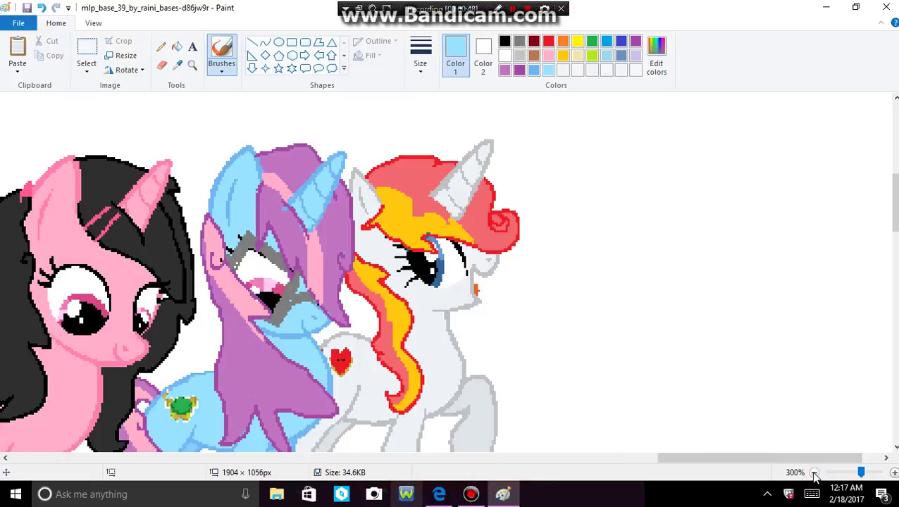
click(813, 472)
click(813, 472)
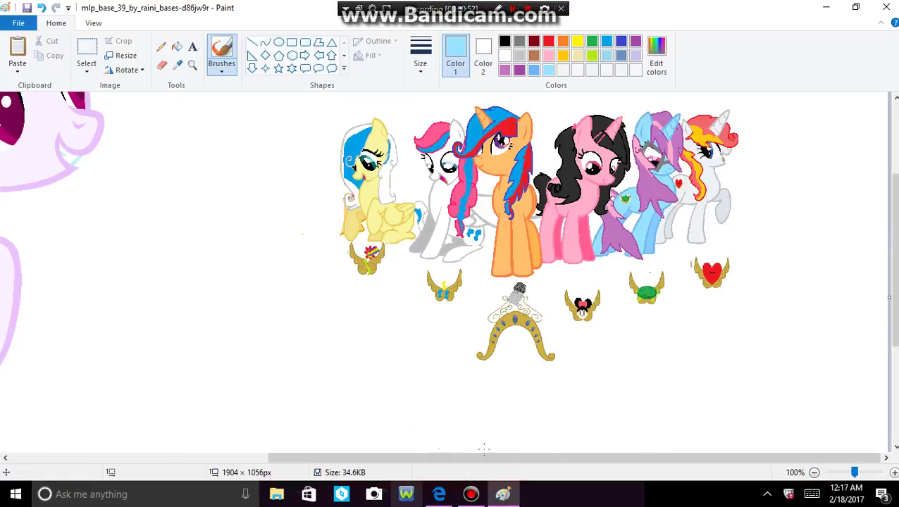
click(814, 473)
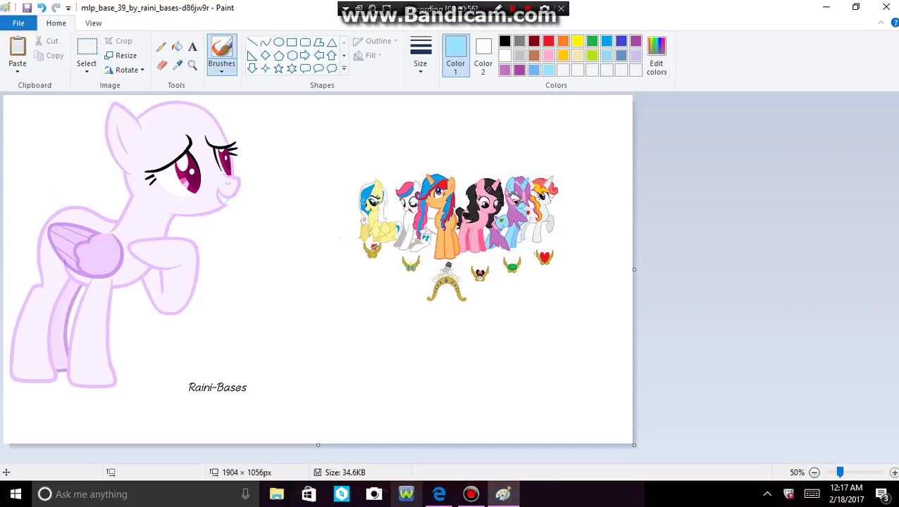
click(85, 63)
click(86, 70)
click(53, 191)
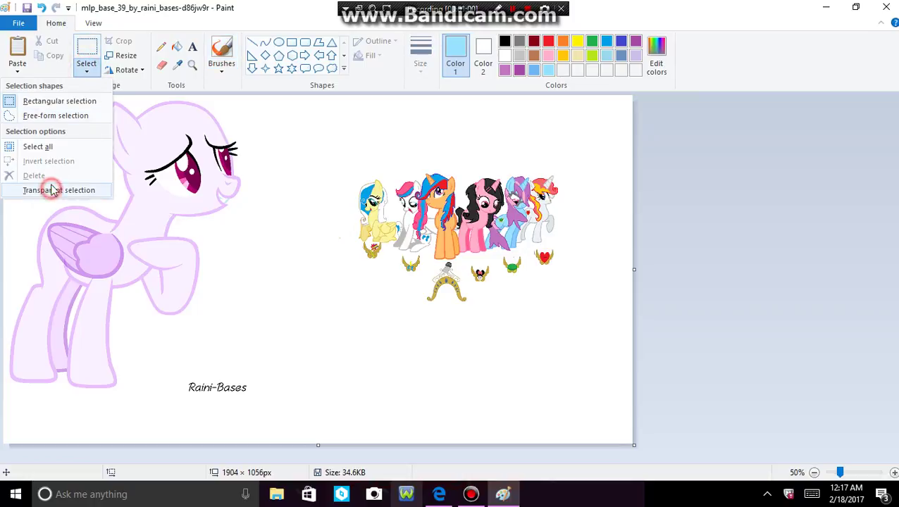
click(86, 70)
click(57, 117)
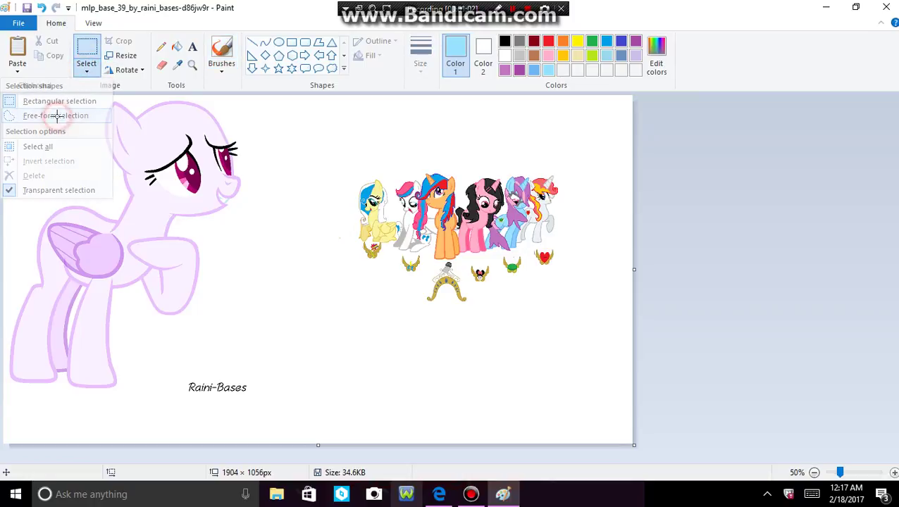
mouse_move(535, 179)
mouse_down()
mouse_move(510, 171)
mouse_move(490, 184)
mouse_move(485, 259)
mouse_move(516, 263)
mouse_move(534, 238)
mouse_move(541, 196)
mouse_move(528, 172)
mouse_up()
drag(517, 205, 315, 142)
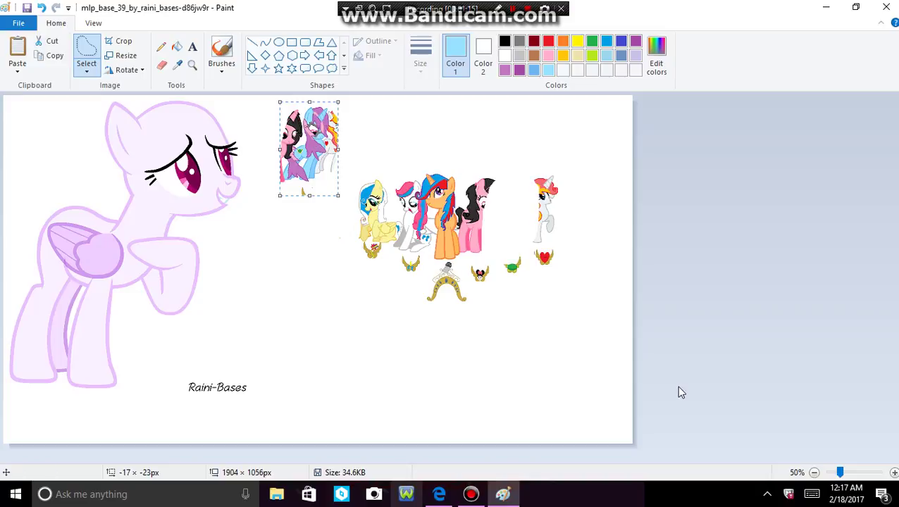
- Set the Pencil to the saved dark purple at the thickest line size for drawing on the base pony
click(893, 473)
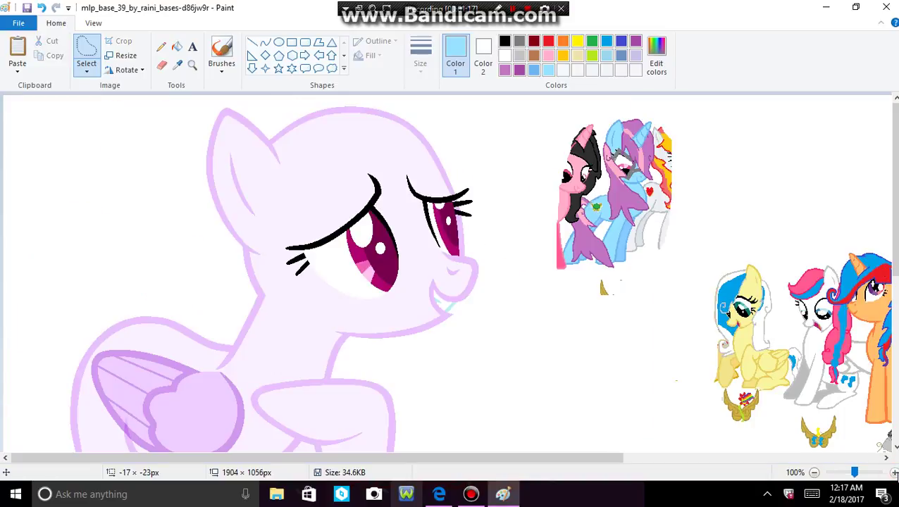
click(893, 474)
drag(284, 459, 411, 473)
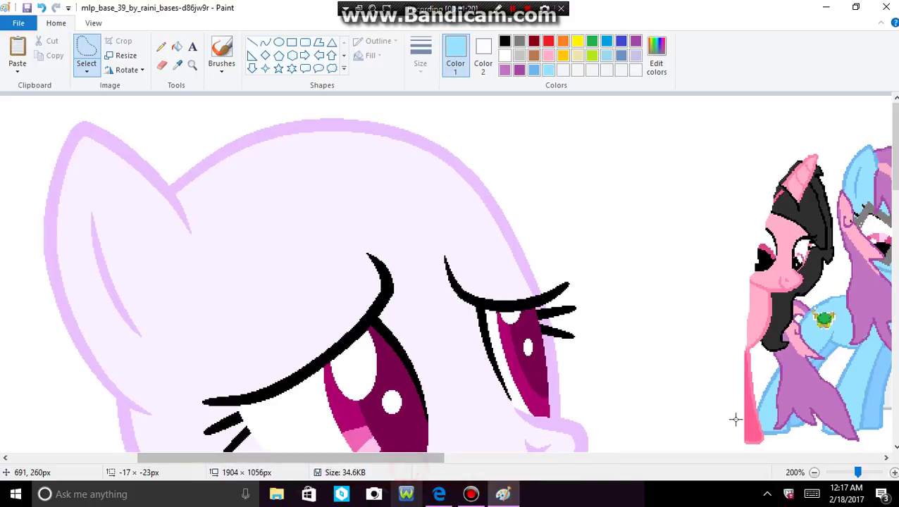
click(814, 473)
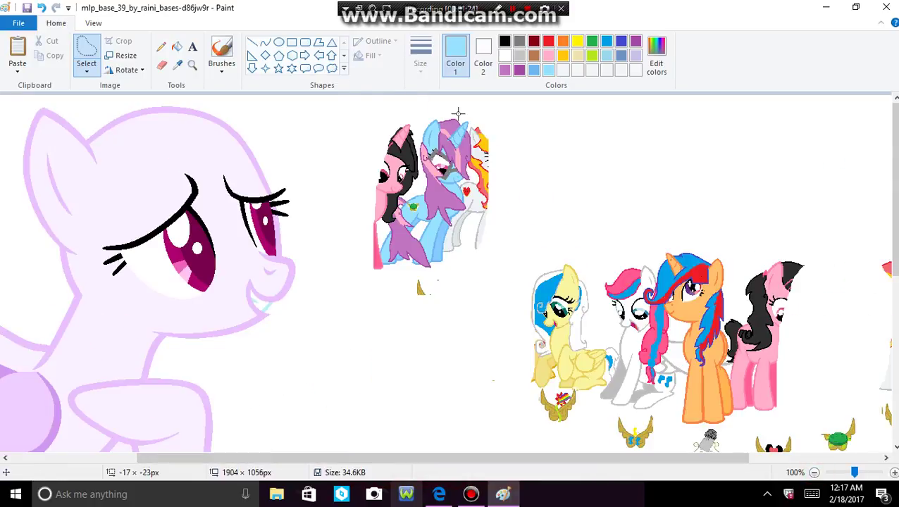
click(519, 69)
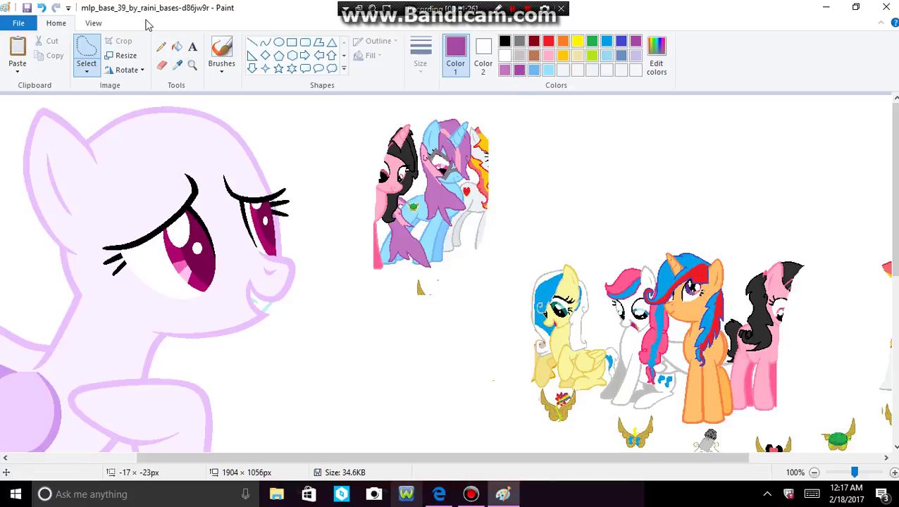
click(164, 47)
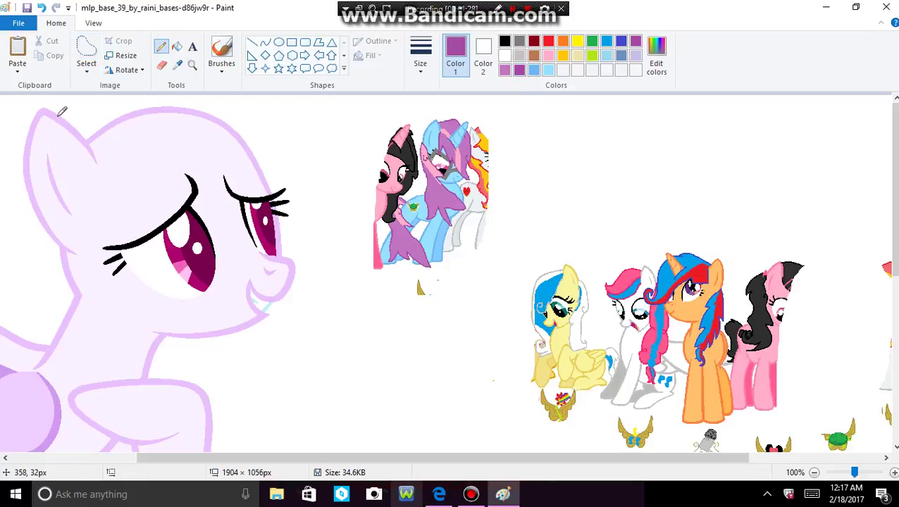
drag(59, 113, 67, 103)
click(420, 55)
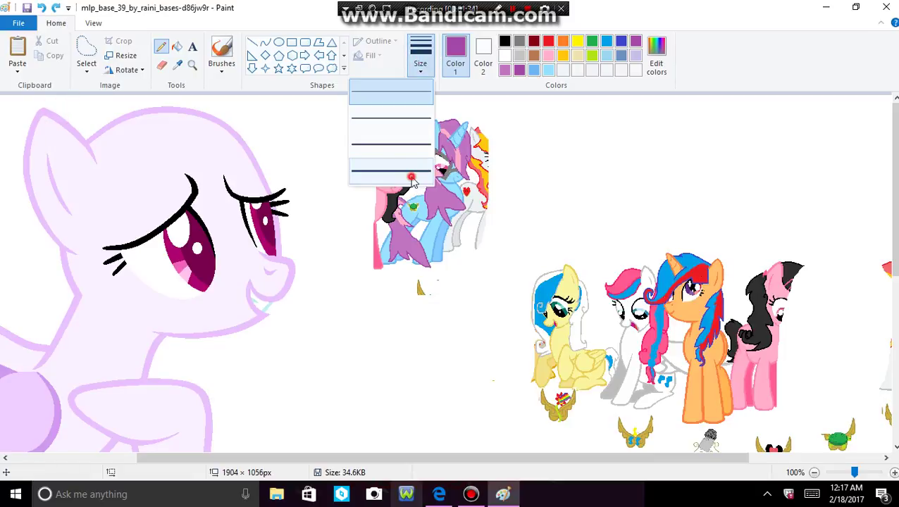
click(412, 176)
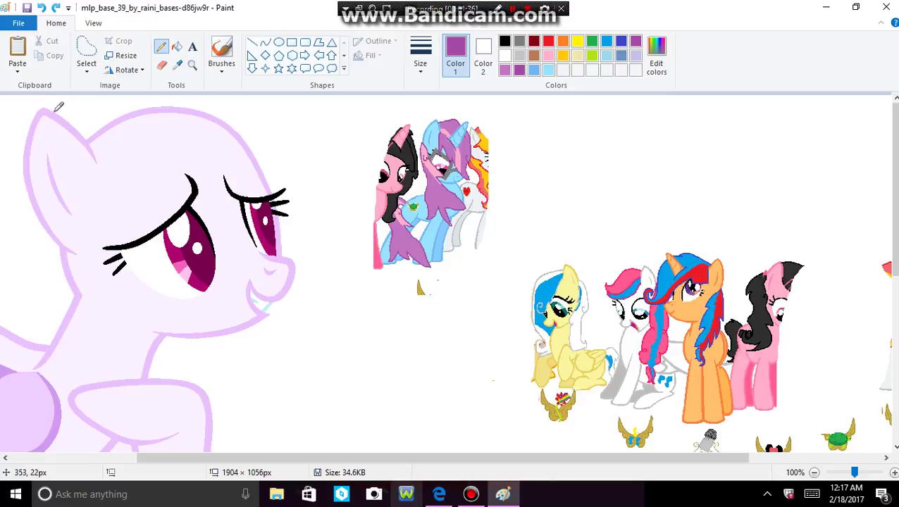
- Draw the upper mane outline in dark purple from the base pony's ear tip up over its head toward the forehead
drag(54, 112, 124, 88)
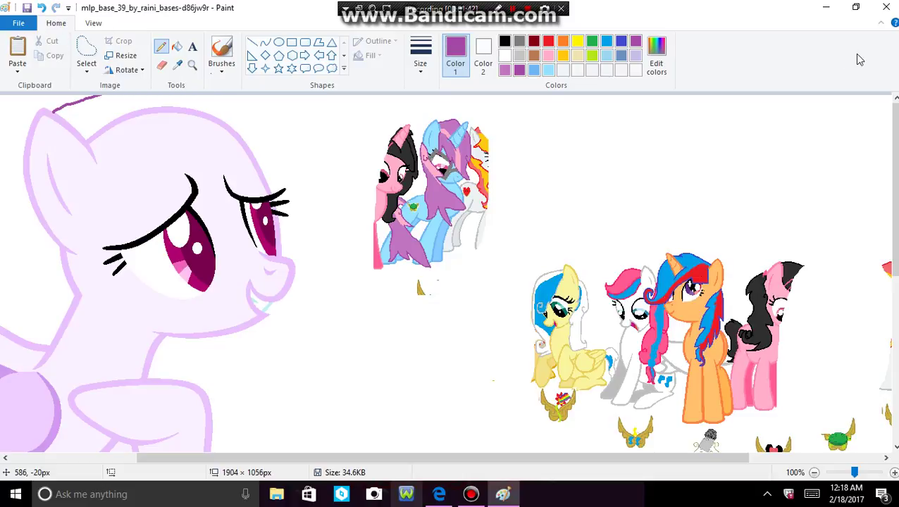
key(ctrl+z)
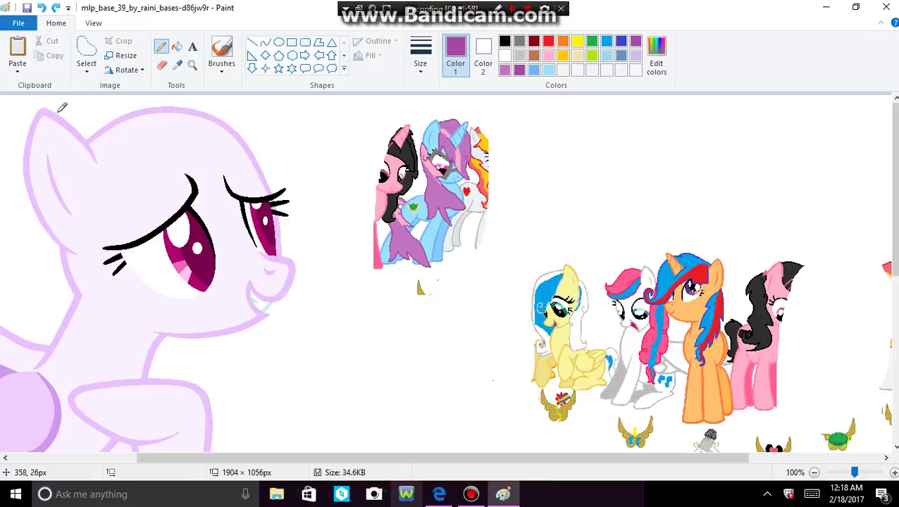
drag(56, 110, 105, 84)
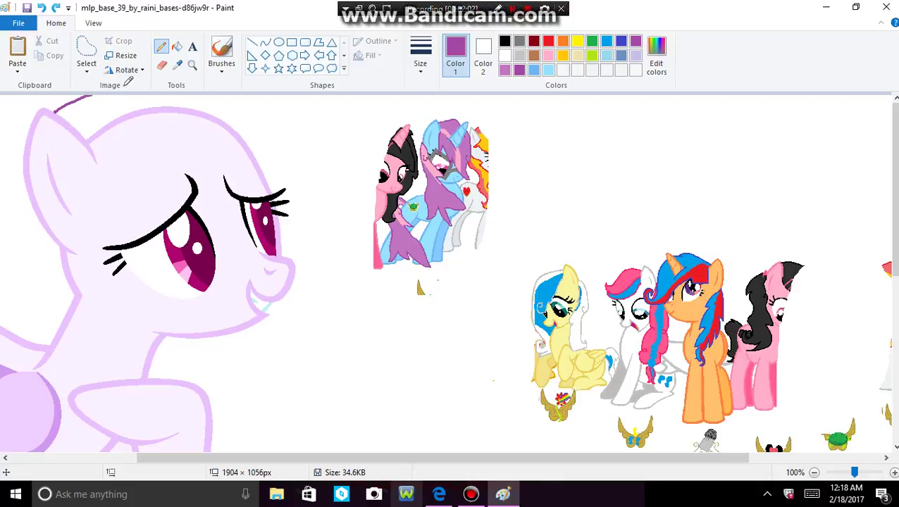
mouse_move(204, 85)
mouse_down()
mouse_move(220, 85)
mouse_move(251, 108)
mouse_up()
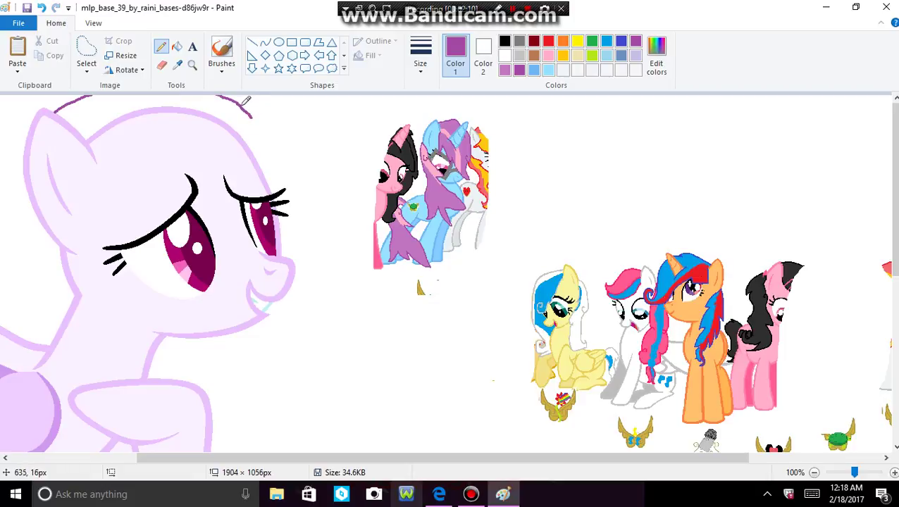
- Extend the mane outline down past the far eye to a pointed fringe and back across the forehead to the ear
drag(240, 106, 280, 116)
key(ctrl+z)
mouse_move(240, 103)
mouse_down()
mouse_move(268, 118)
mouse_move(291, 159)
mouse_move(298, 191)
mouse_move(286, 191)
mouse_up()
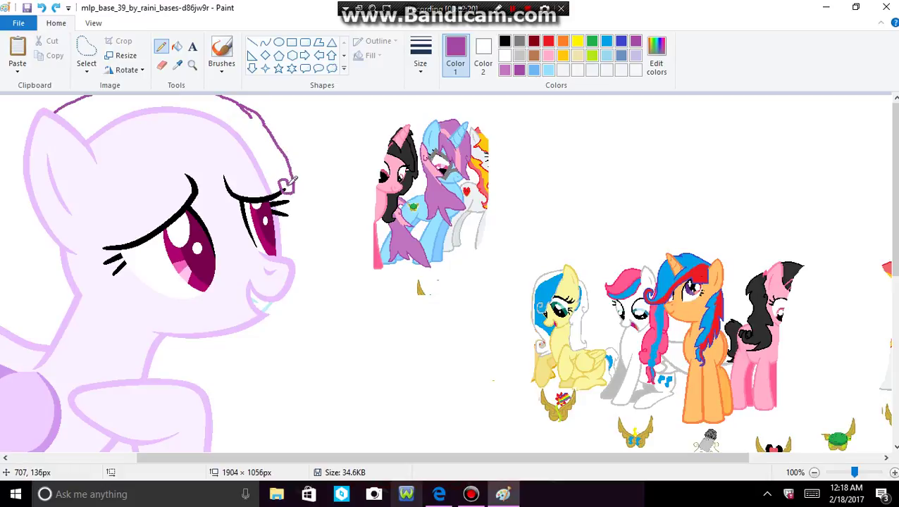
mouse_move(295, 186)
mouse_down()
mouse_move(329, 213)
mouse_move(277, 229)
mouse_move(176, 195)
mouse_move(182, 215)
mouse_move(123, 191)
mouse_move(104, 170)
mouse_move(124, 204)
mouse_move(86, 132)
mouse_up()
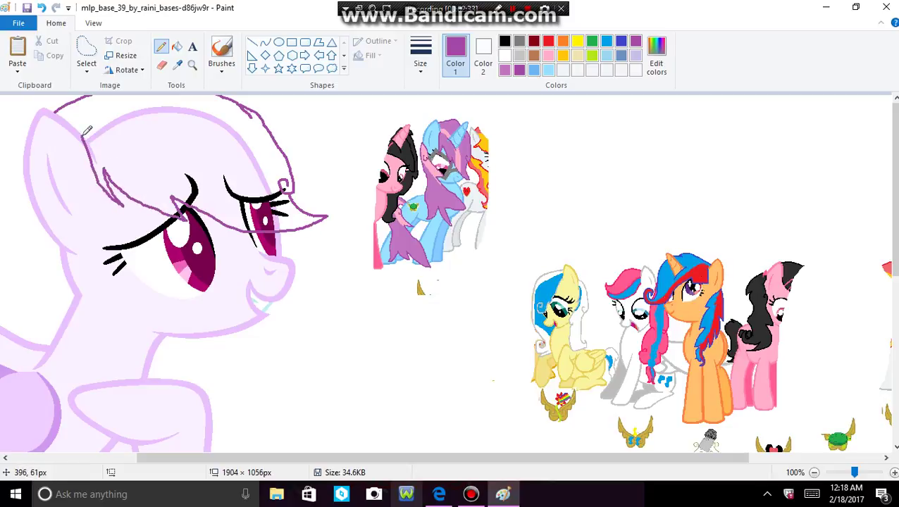
drag(628, 457, 470, 459)
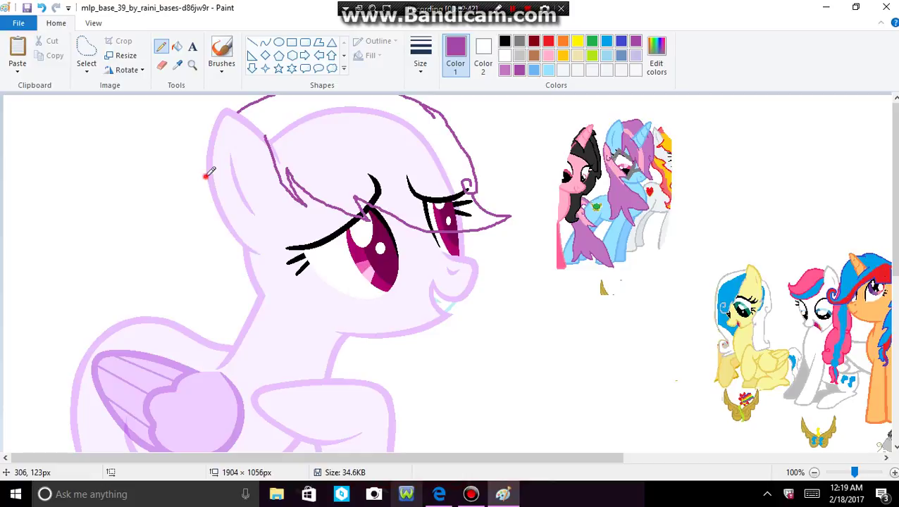
drag(206, 177, 193, 231)
key(ctrl+z)
drag(206, 156, 195, 222)
key(ctrl+z)
- Draw the long back mane lock in dark purple from behind the ear, with an ear-side curl and pointed ends over the chest
mouse_move(206, 154)
mouse_down()
mouse_move(204, 244)
mouse_move(233, 294)
mouse_move(231, 440)
mouse_move(257, 434)
mouse_move(274, 392)
mouse_move(287, 442)
mouse_move(306, 456)
mouse_move(296, 400)
mouse_move(359, 413)
mouse_move(360, 396)
mouse_move(288, 274)
mouse_move(309, 275)
mouse_move(244, 226)
mouse_up()
mouse_move(211, 152)
mouse_down()
mouse_move(202, 159)
mouse_move(237, 176)
mouse_move(243, 217)
mouse_move(228, 210)
mouse_up()
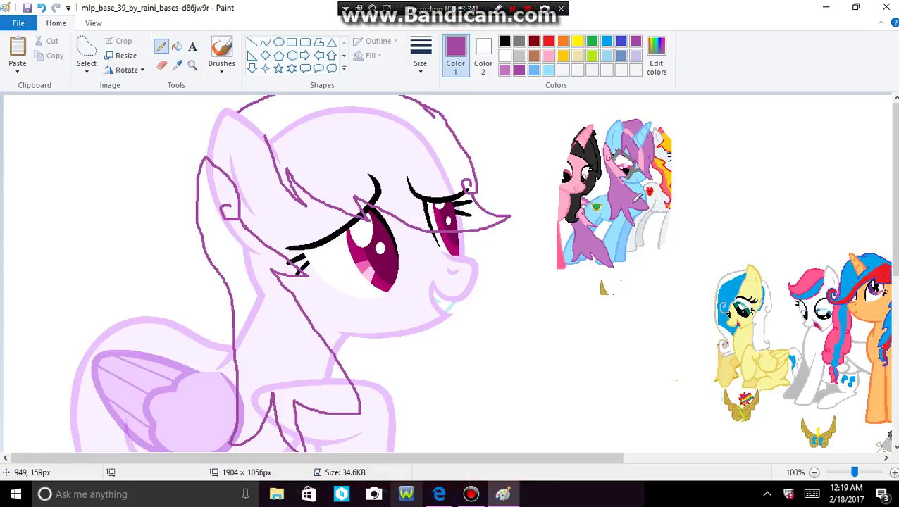
- Draw the tail's outer outline in dark purple from the rump down to pointed tips over the hind legs
click(522, 459)
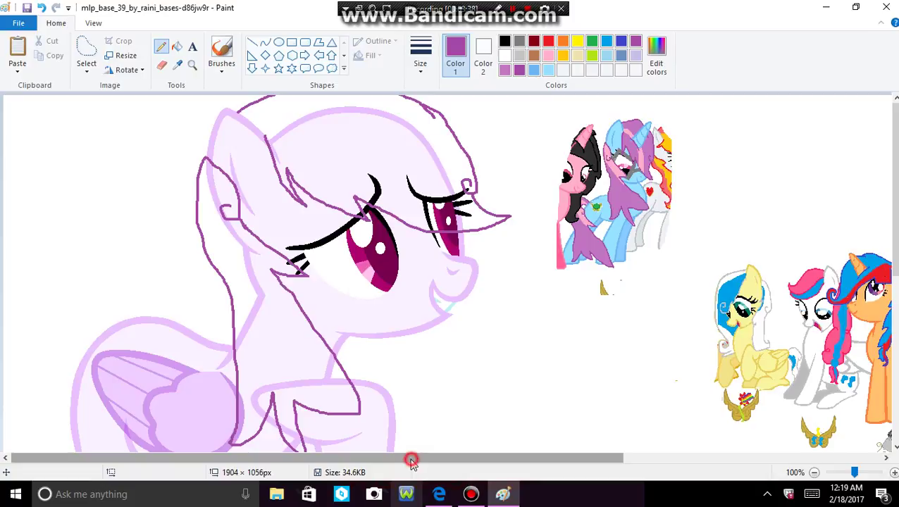
scroll(695, 312, down, 3)
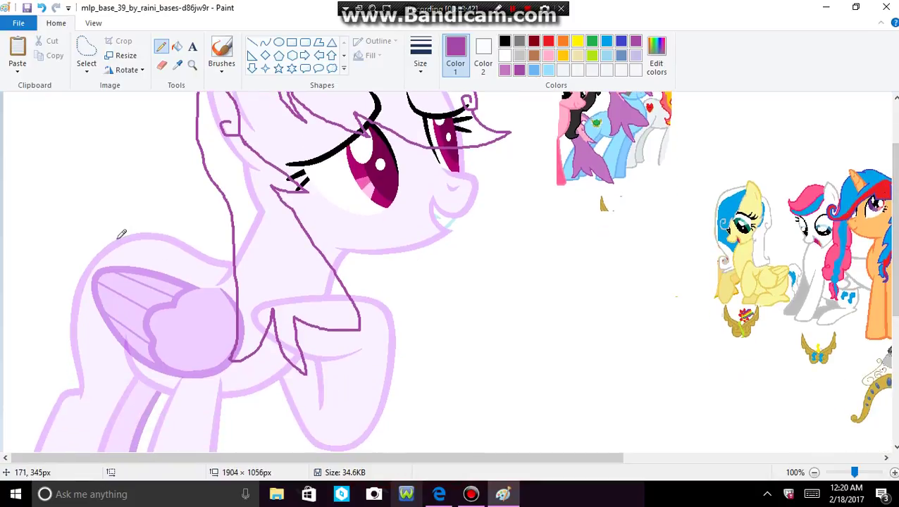
mouse_move(118, 239)
mouse_down()
mouse_move(90, 230)
mouse_move(39, 239)
mouse_move(14, 266)
mouse_move(10, 304)
mouse_move(27, 367)
mouse_move(58, 404)
mouse_up()
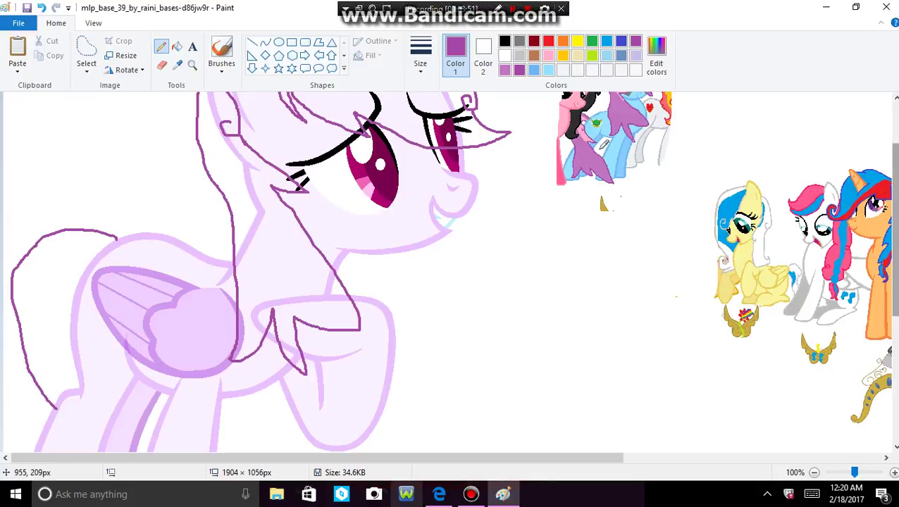
scroll(366, 203, down, 5)
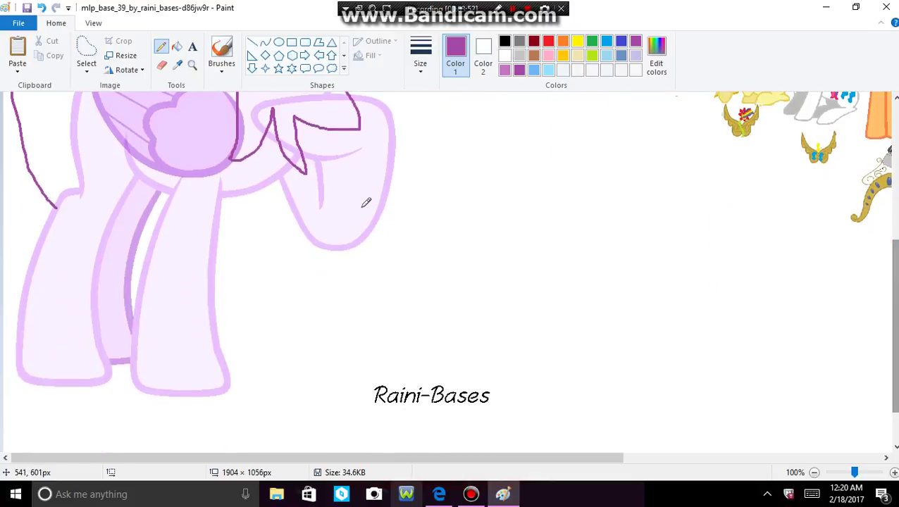
mouse_move(52, 206)
mouse_down()
mouse_move(77, 245)
mouse_move(79, 295)
mouse_move(93, 294)
mouse_move(102, 258)
mouse_move(111, 299)
mouse_move(143, 329)
mouse_move(126, 246)
mouse_move(139, 301)
mouse_move(152, 257)
mouse_move(141, 216)
mouse_move(107, 161)
mouse_up()
scroll(882, 445, up, 5)
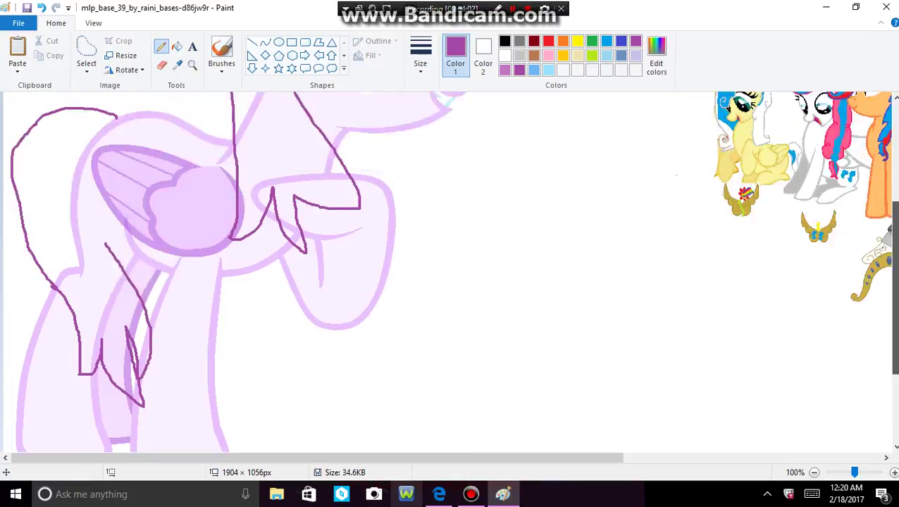
- Draw the tail's inner edge with a small spike and a curl, running back up to the rump
scroll(881, 445, down, 5)
scroll(882, 445, up, 5)
scroll(882, 445, down, 5)
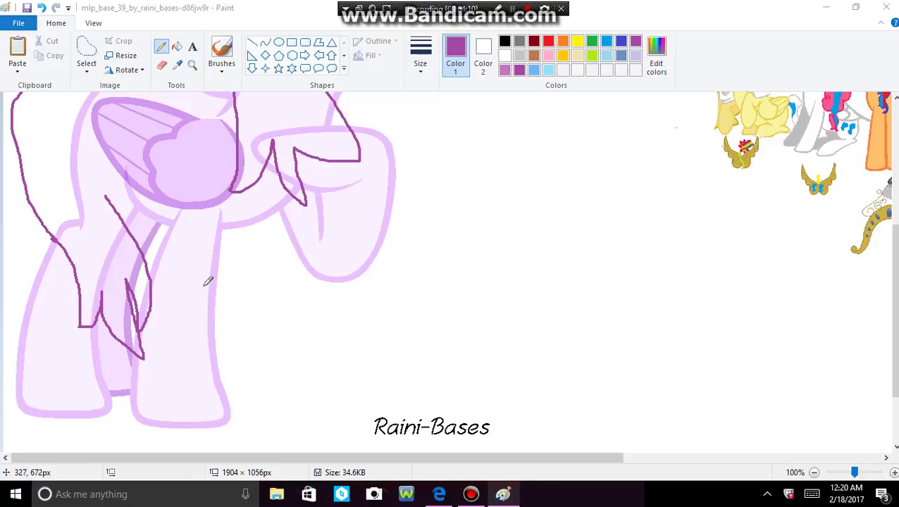
click(108, 197)
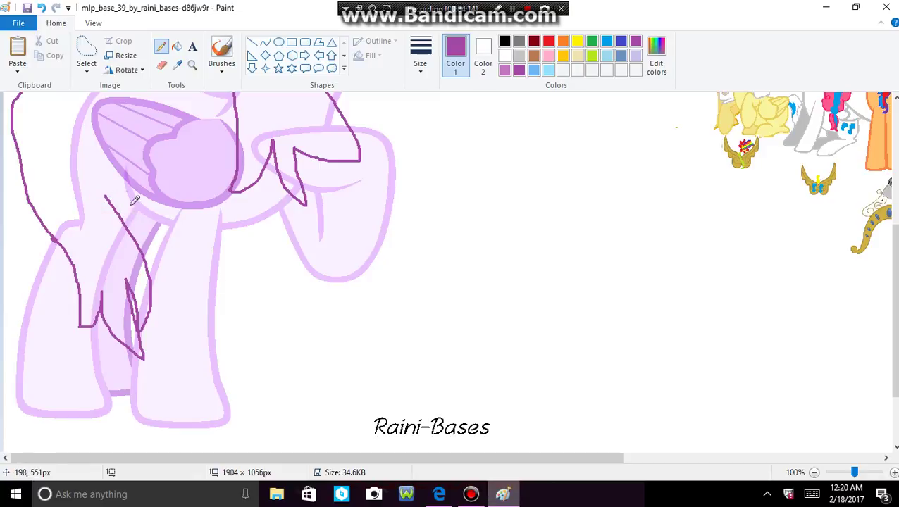
mouse_move(107, 197)
mouse_down()
mouse_move(123, 198)
mouse_move(90, 153)
mouse_up()
drag(893, 310, 893, 262)
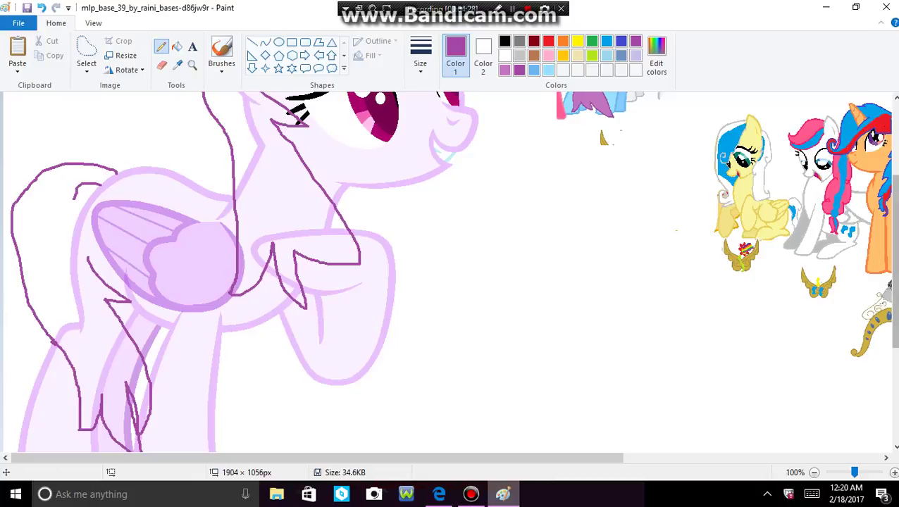
drag(893, 259, 892, 189)
scroll(449, 271, down, 3)
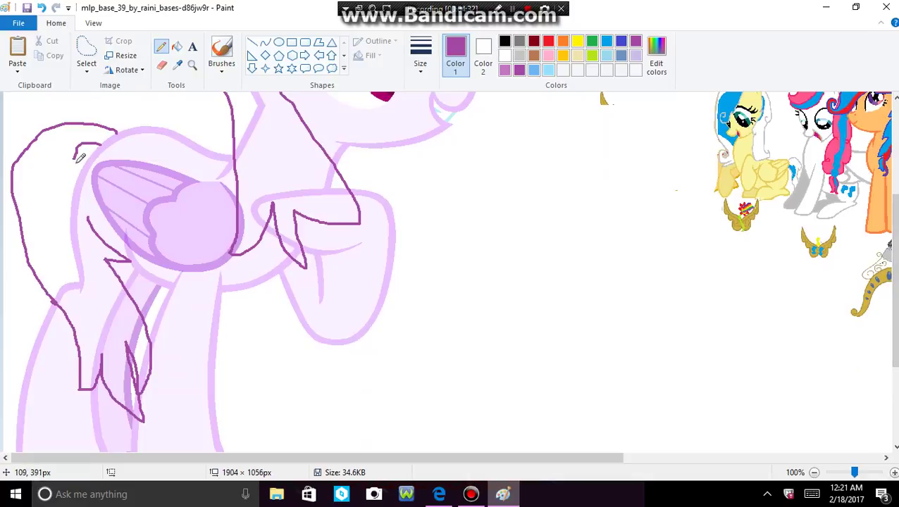
drag(75, 156, 77, 204)
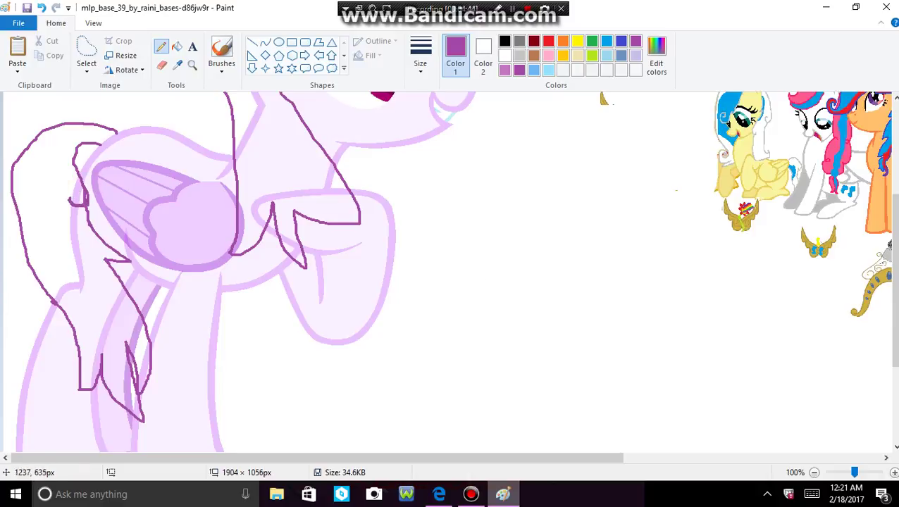
- Fill the ear outline, inner-ear line and the muzzle and chin outline with the saved darker blue
scroll(888, 317, up, 3)
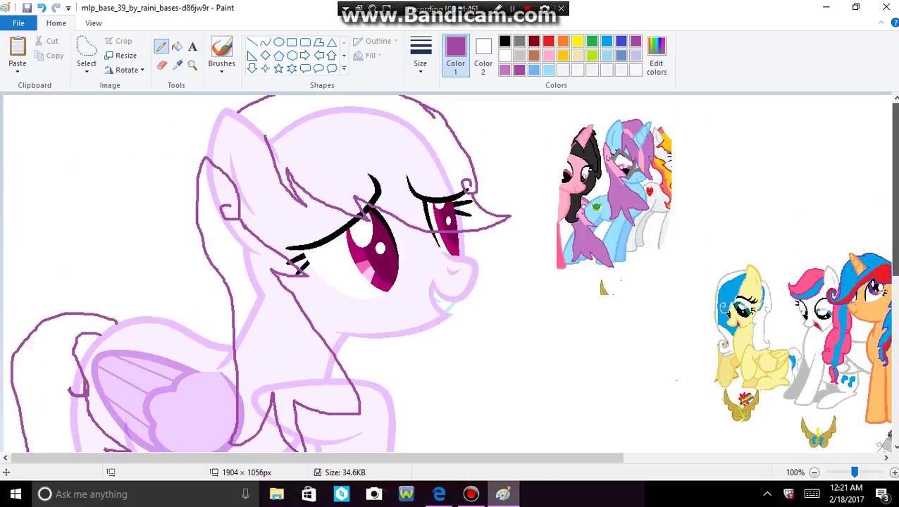
scroll(451, 271, down, 3)
scroll(451, 271, up, 3)
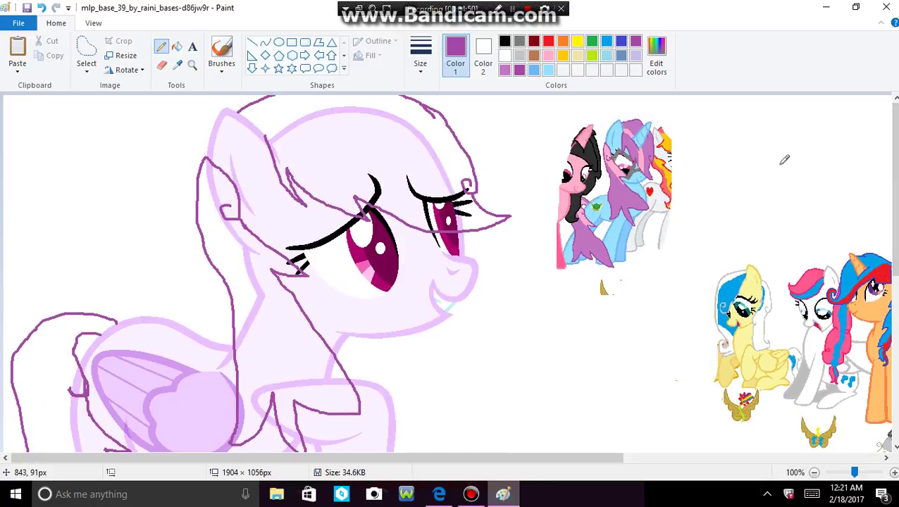
click(533, 70)
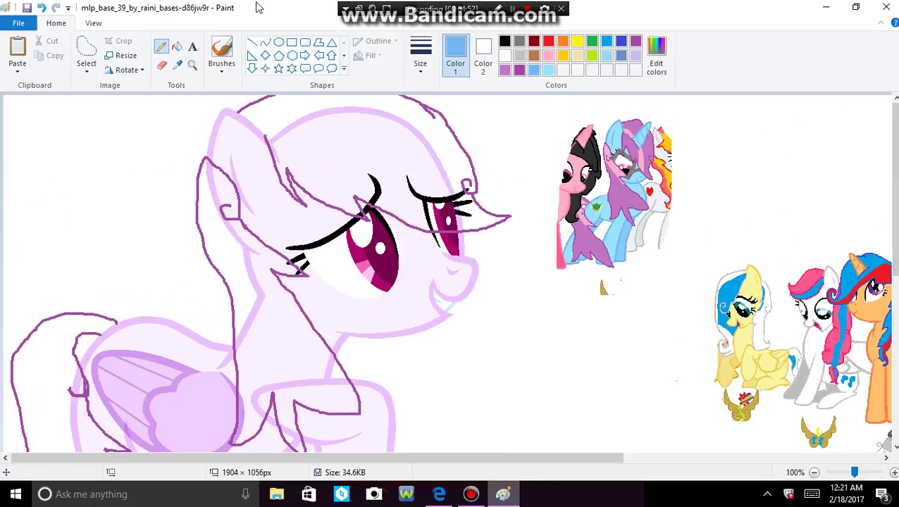
click(176, 45)
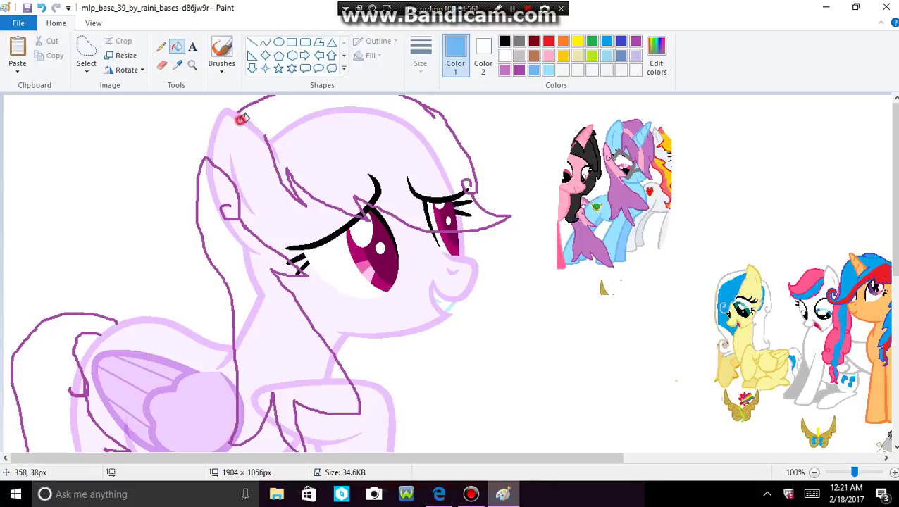
click(241, 120)
click(236, 176)
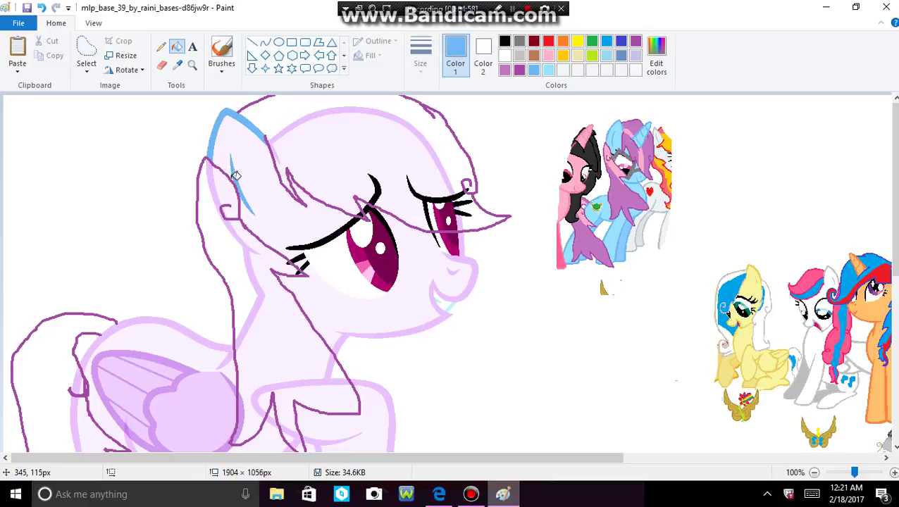
click(351, 331)
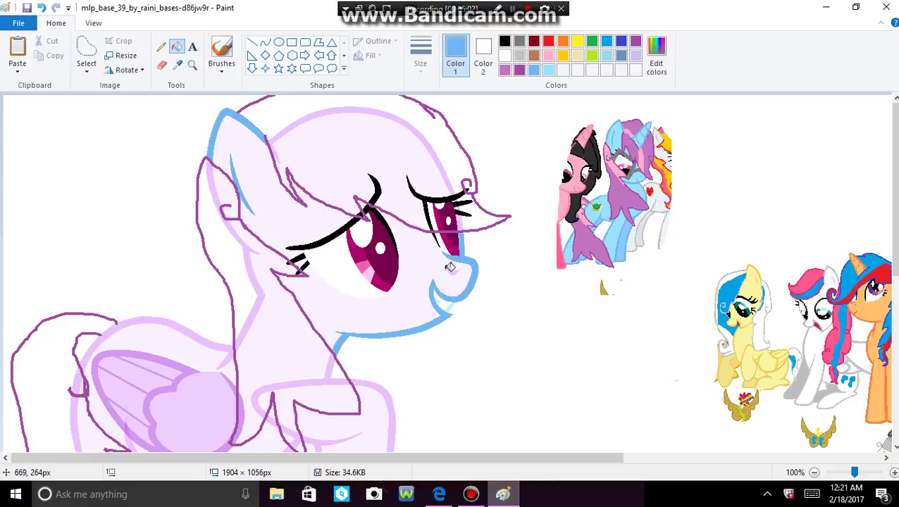
- Fill the outlines of the raised foreleg, chest, standing foreleg, belly and hind leg with the same darker blue
drag(891, 273, 888, 364)
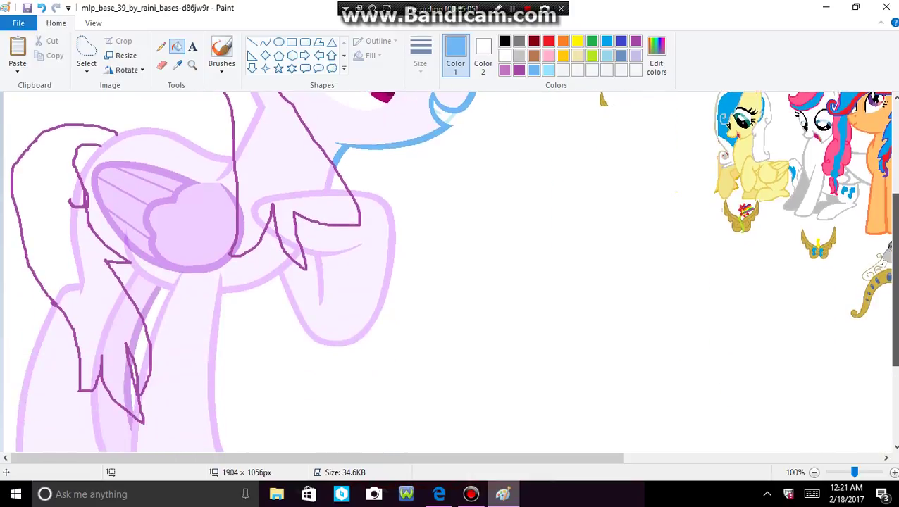
click(379, 197)
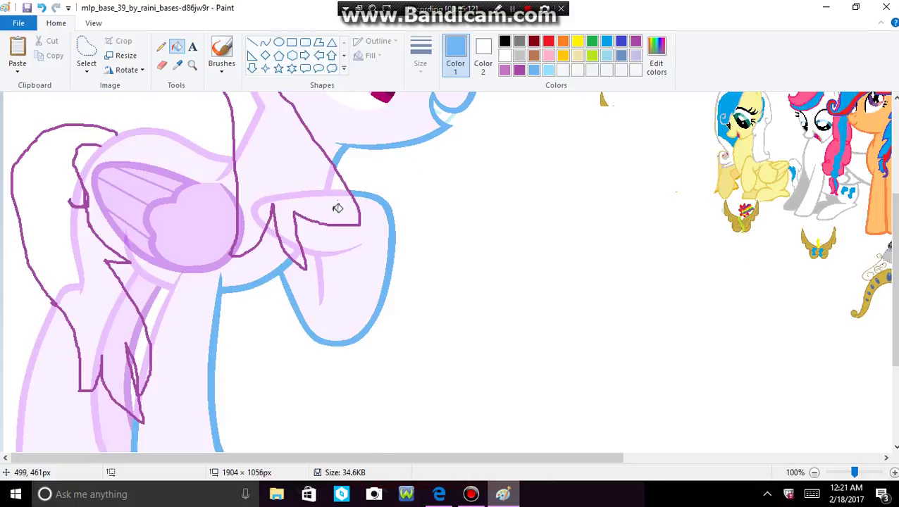
click(161, 281)
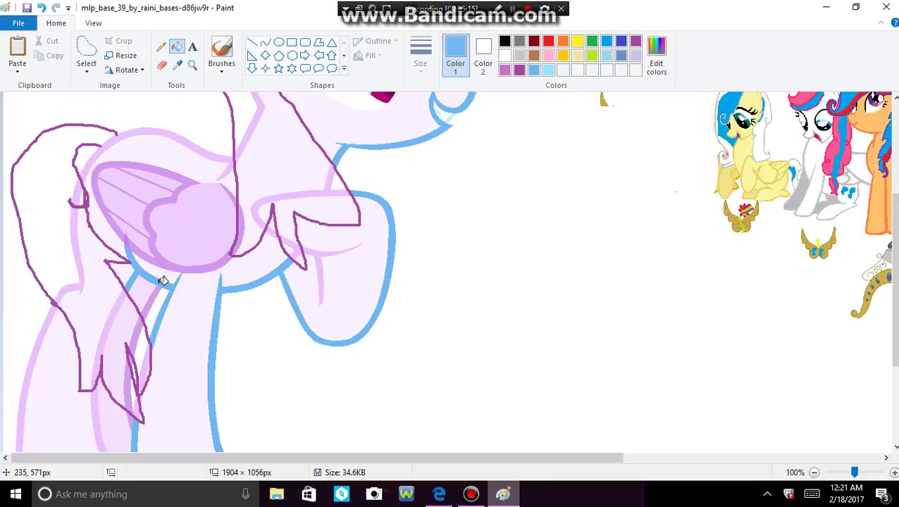
click(48, 320)
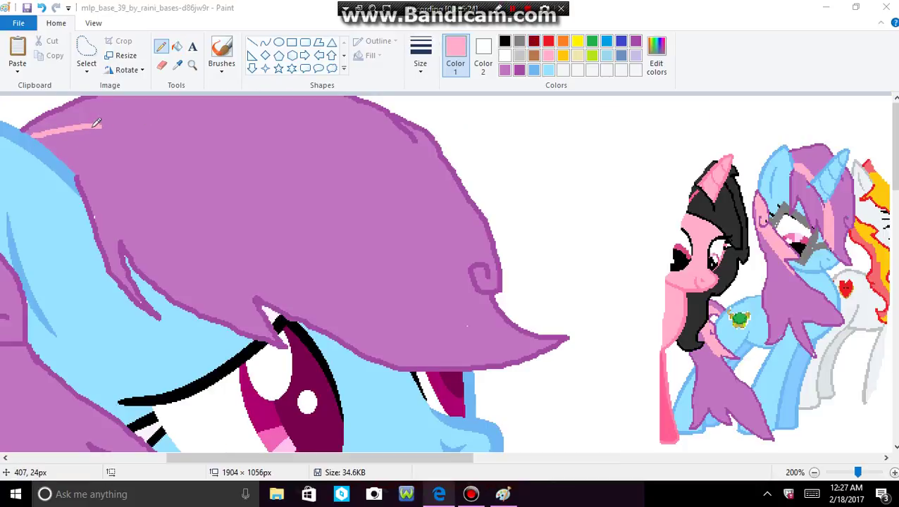
- Draw two pink edge lines across the front mane from the ear to the fringe and fill the streak between them pink
drag(97, 125, 102, 127)
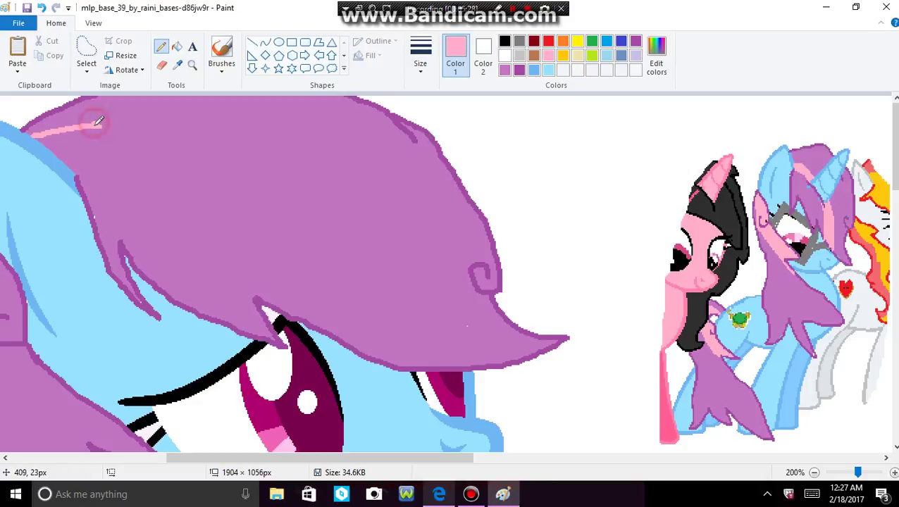
mouse_move(95, 123)
mouse_down()
mouse_move(134, 129)
mouse_move(261, 195)
mouse_move(444, 354)
mouse_up()
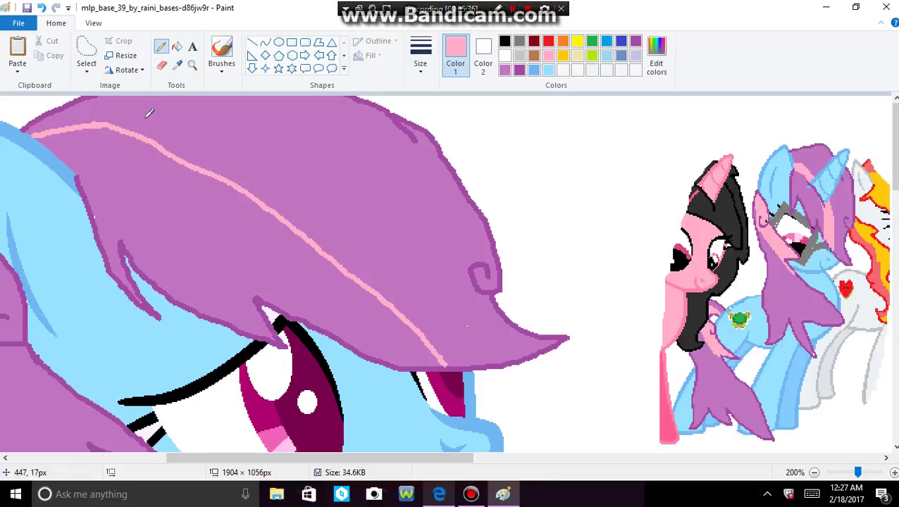
mouse_move(63, 160)
mouse_down()
mouse_move(252, 243)
mouse_move(337, 325)
mouse_up()
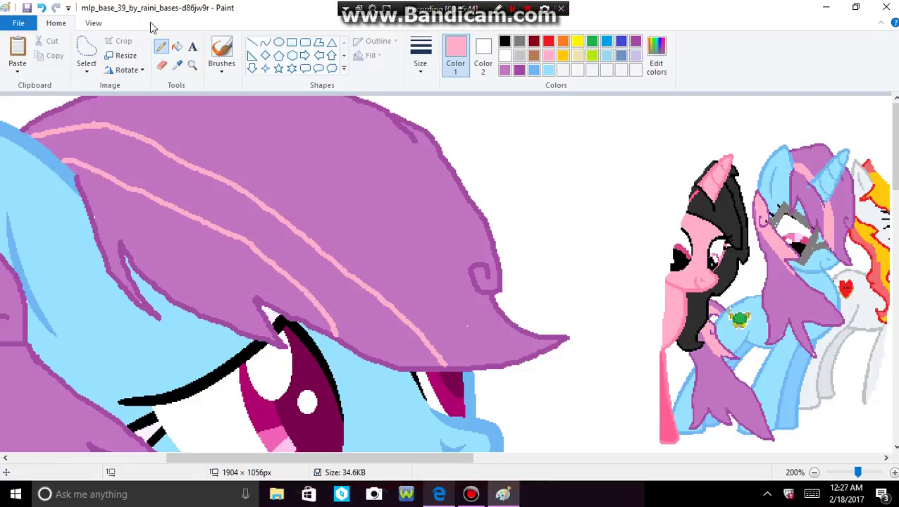
click(177, 46)
click(210, 195)
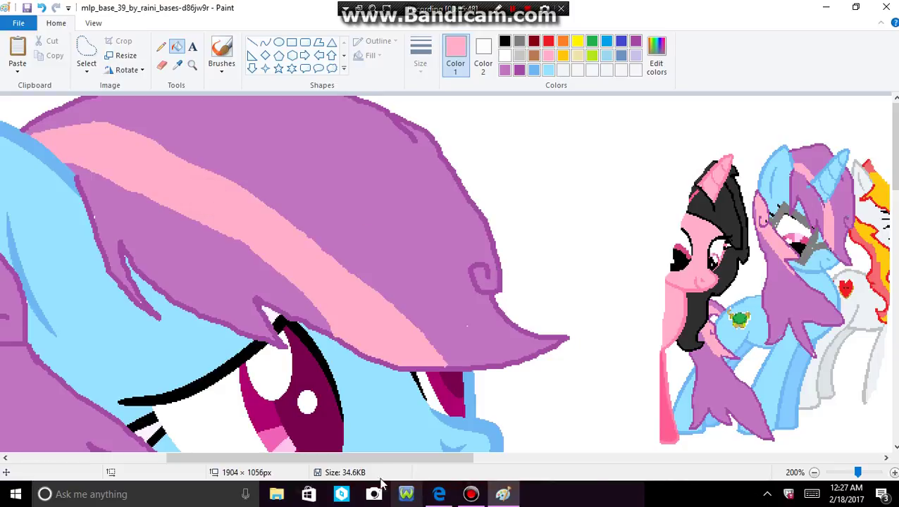
- Draw a pink edge line down the upper back mane lock and fill the ear-side area around the curl pink
drag(373, 463, 265, 472)
click(161, 46)
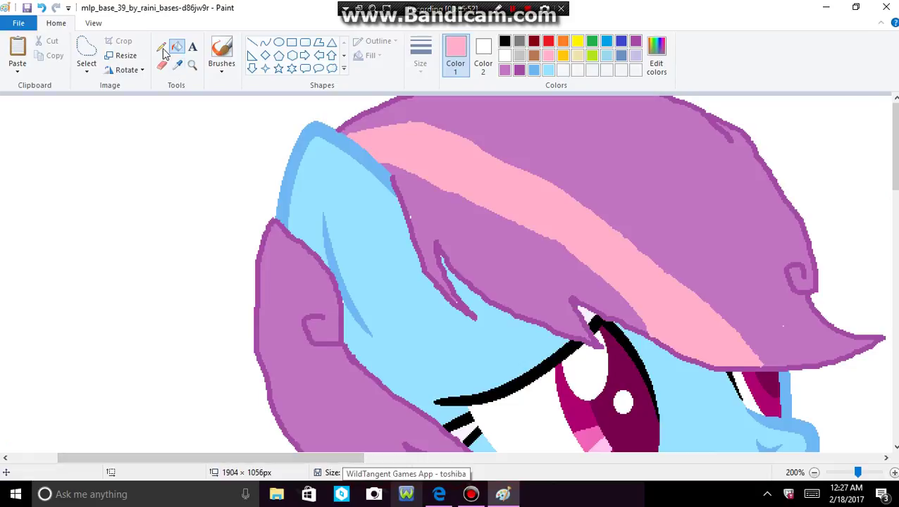
mouse_move(265, 240)
mouse_down()
mouse_move(273, 325)
mouse_move(291, 359)
mouse_move(357, 411)
mouse_move(447, 431)
mouse_up()
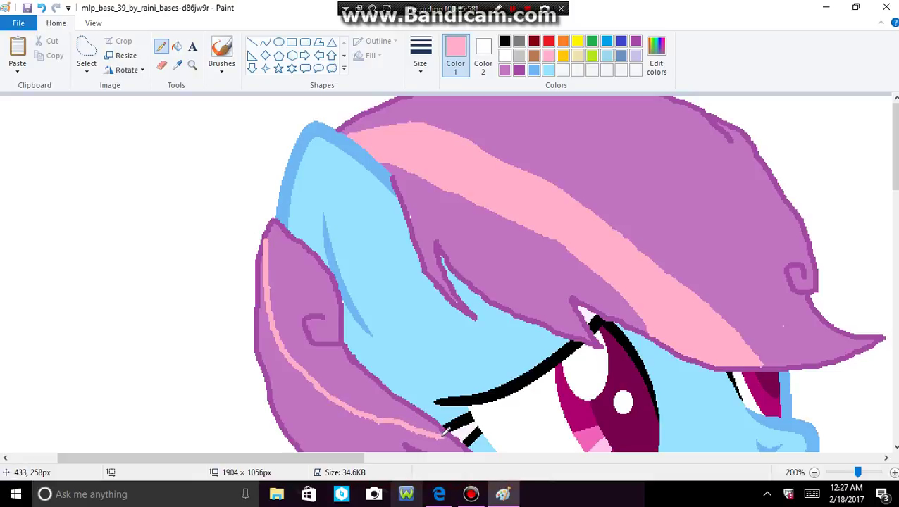
click(177, 47)
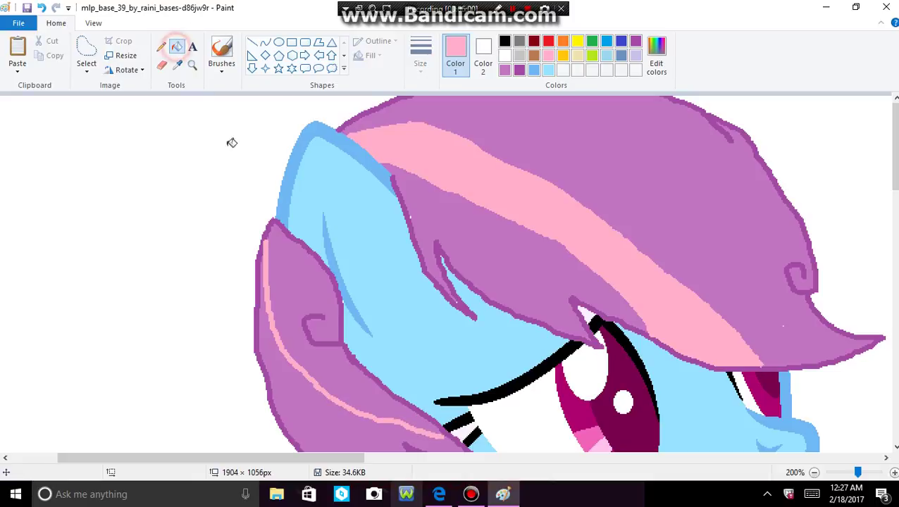
click(297, 274)
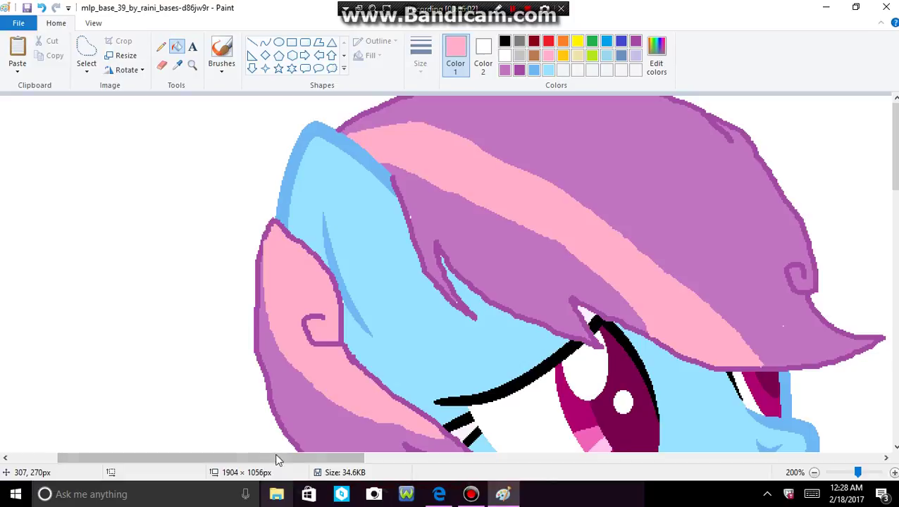
- Extend the pink streak past the back mane's small spike to the neck-side edge and fill the enclosed purple area pink
drag(277, 461, 254, 460)
drag(895, 145, 894, 198)
click(161, 47)
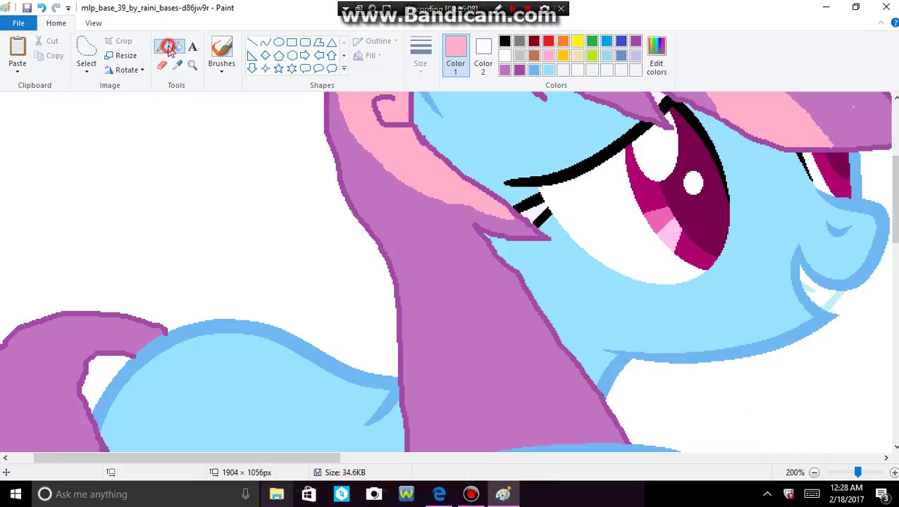
click(396, 173)
mouse_move(426, 195)
mouse_down()
mouse_move(452, 234)
mouse_move(514, 282)
mouse_up()
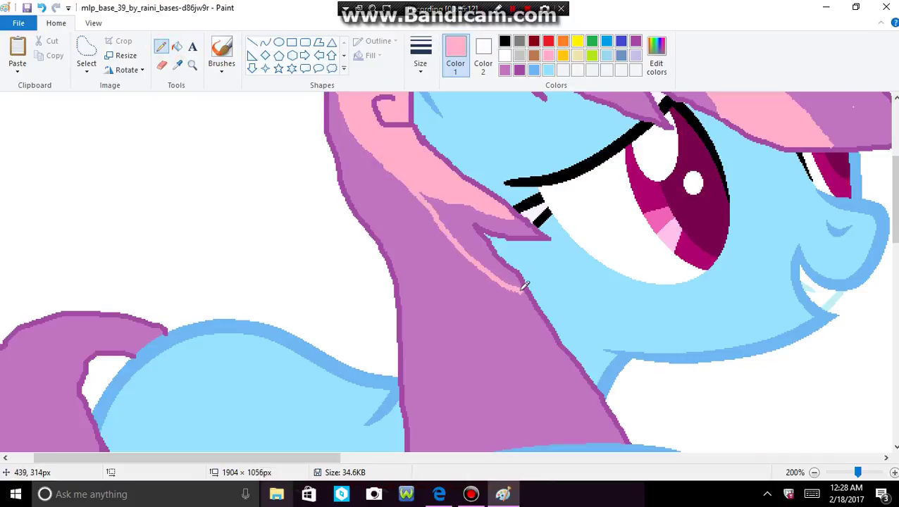
click(177, 47)
click(461, 212)
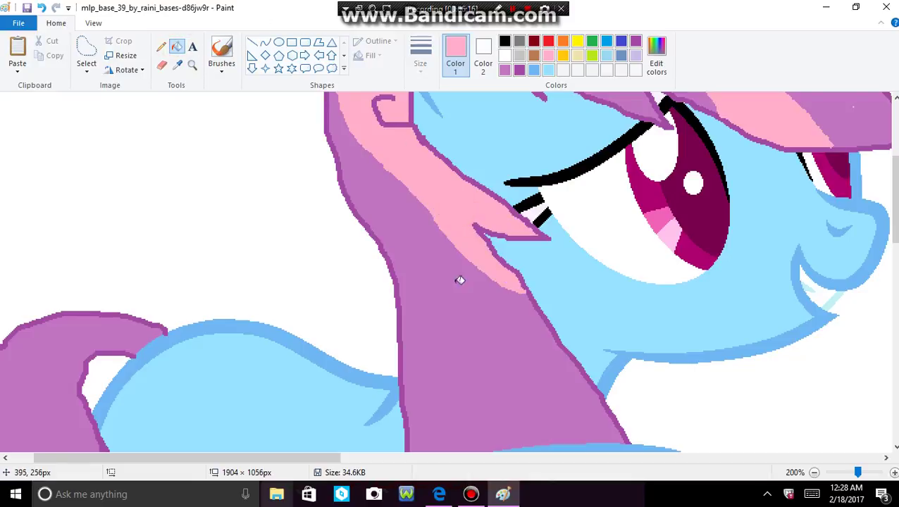
- Draw a pink edge line down the tail from the rump to the inner spike and fill the enclosed inner strip pink
drag(308, 461, 280, 463)
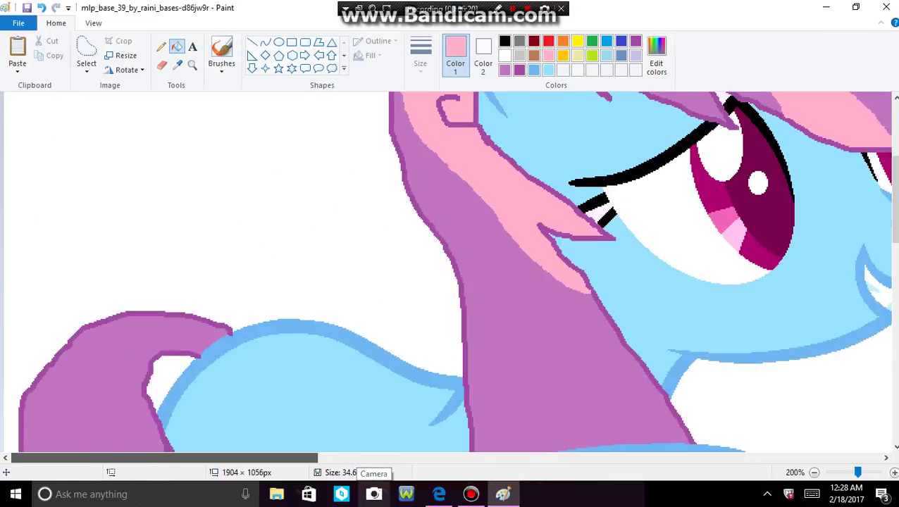
scroll(121, 469, down, 3)
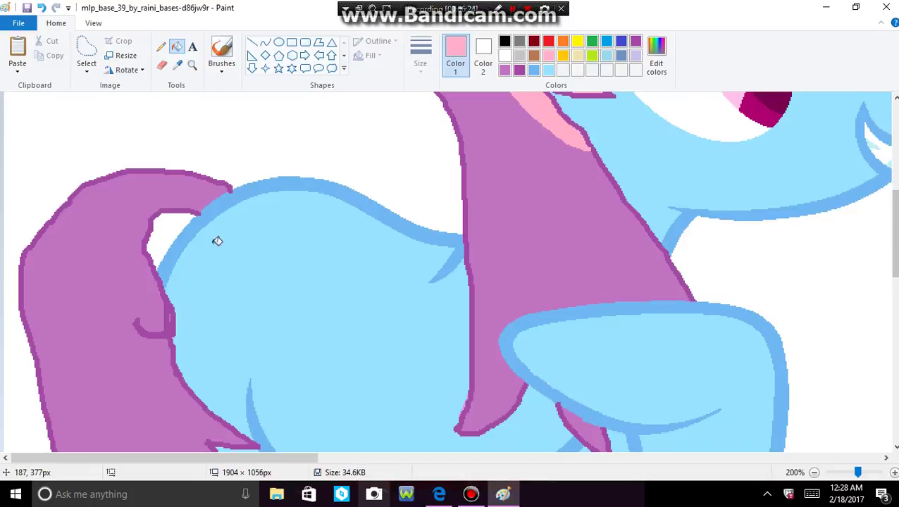
click(162, 48)
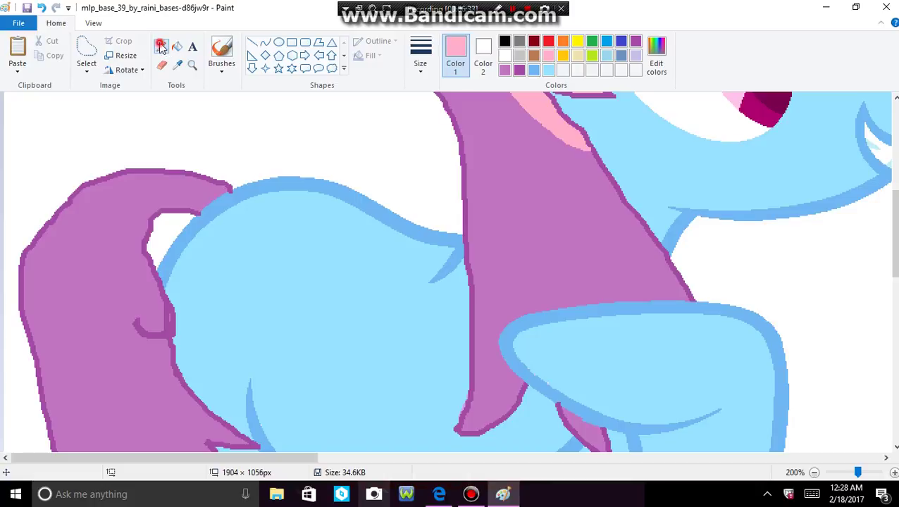
scroll(461, 225, down, 3)
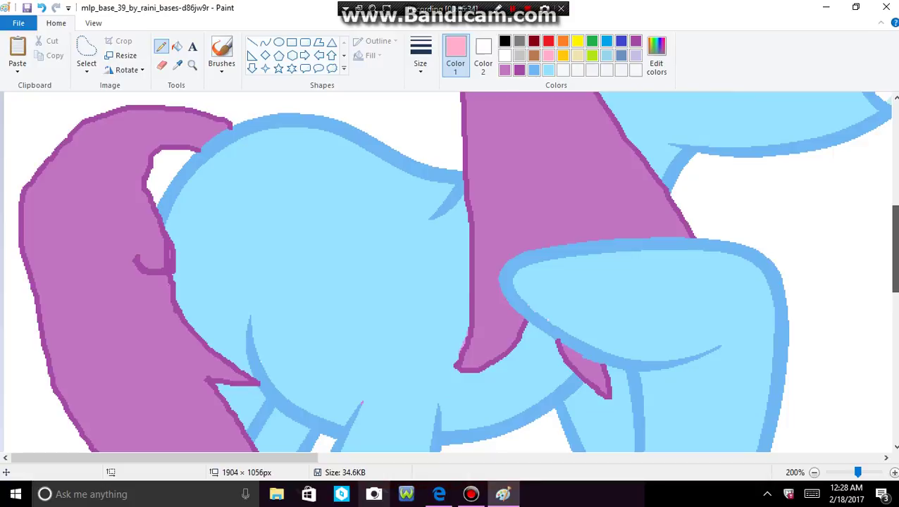
mouse_move(208, 138)
mouse_down()
mouse_move(159, 128)
mouse_move(141, 136)
mouse_move(112, 185)
mouse_move(117, 235)
mouse_move(149, 324)
mouse_move(210, 381)
mouse_up()
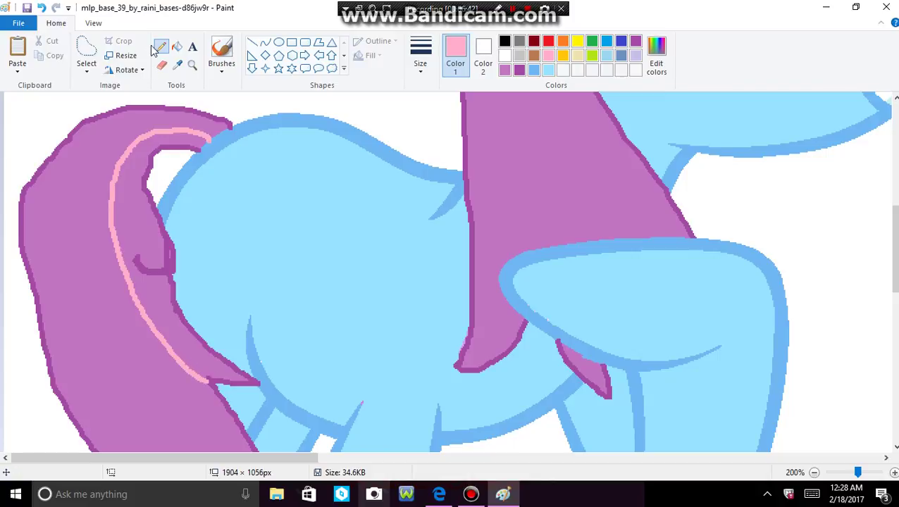
click(176, 46)
click(137, 222)
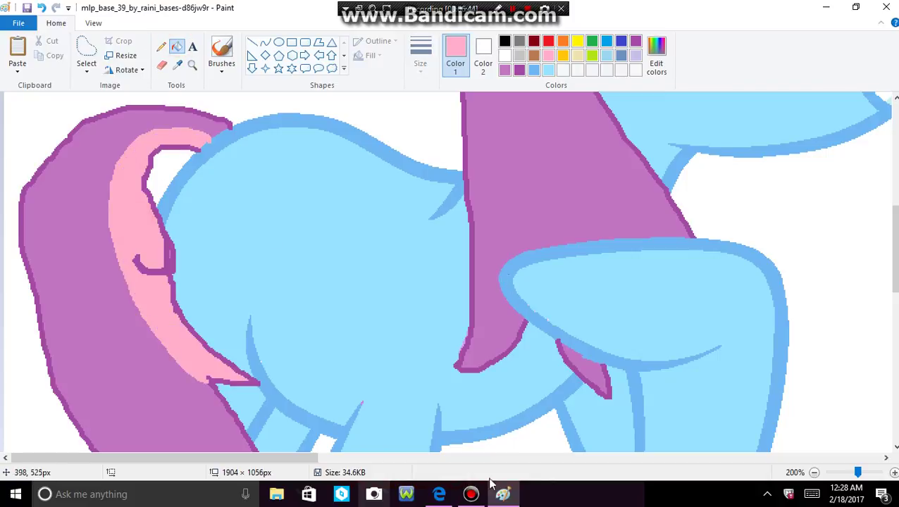
- Fill the dark magenta pupil areas of both eyes black
click(304, 460)
drag(304, 459, 491, 458)
scroll(448, 271, up, 10)
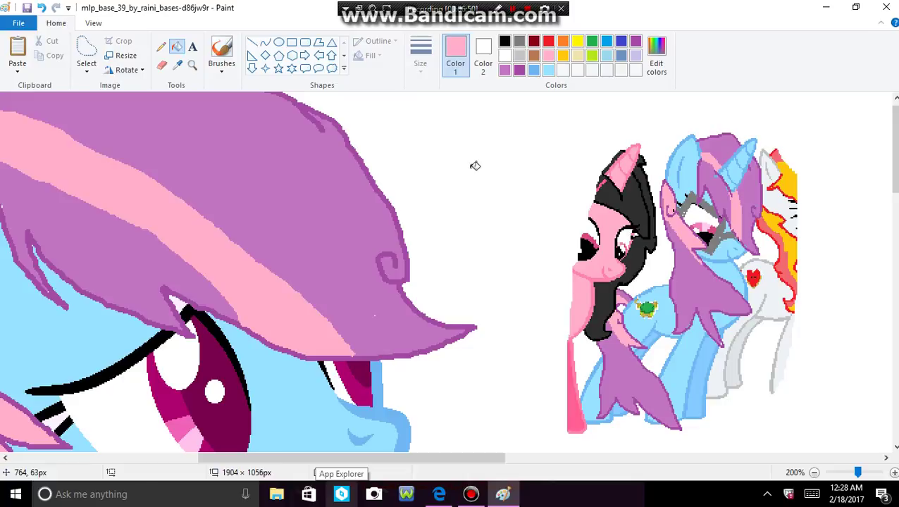
click(176, 65)
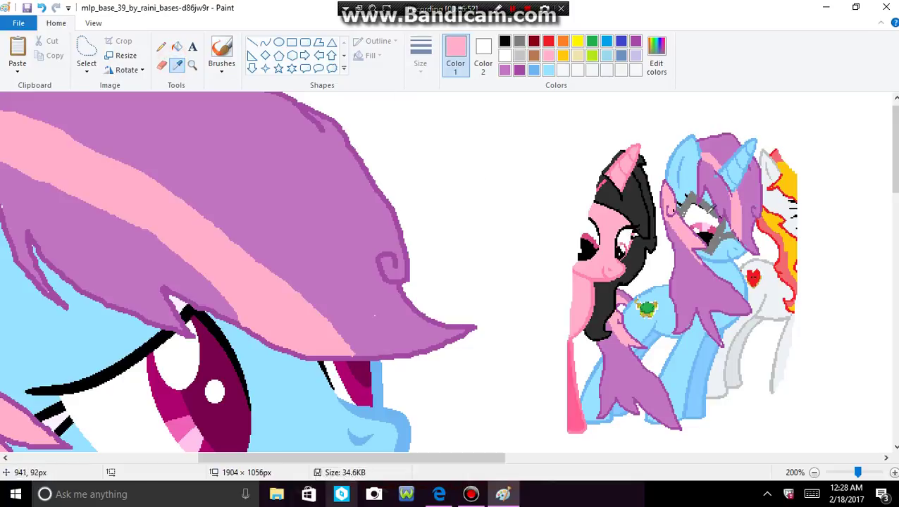
click(505, 41)
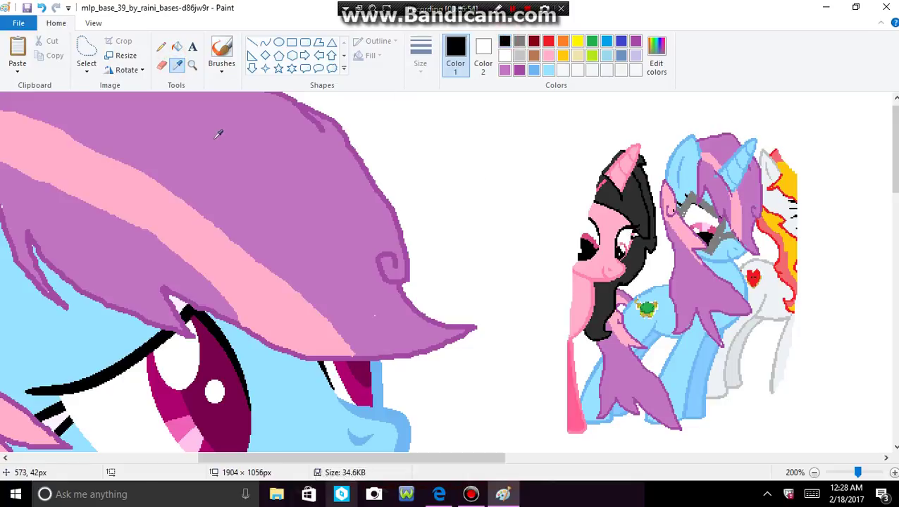
click(176, 46)
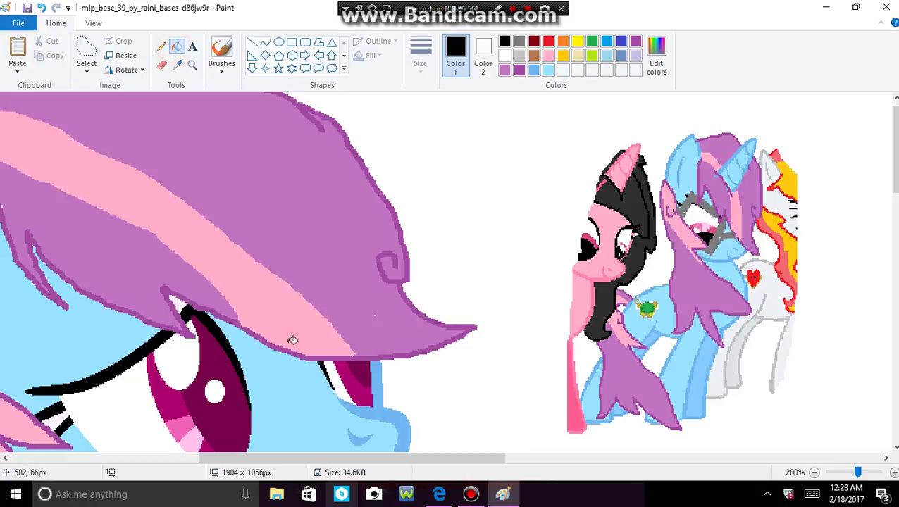
click(233, 406)
click(365, 377)
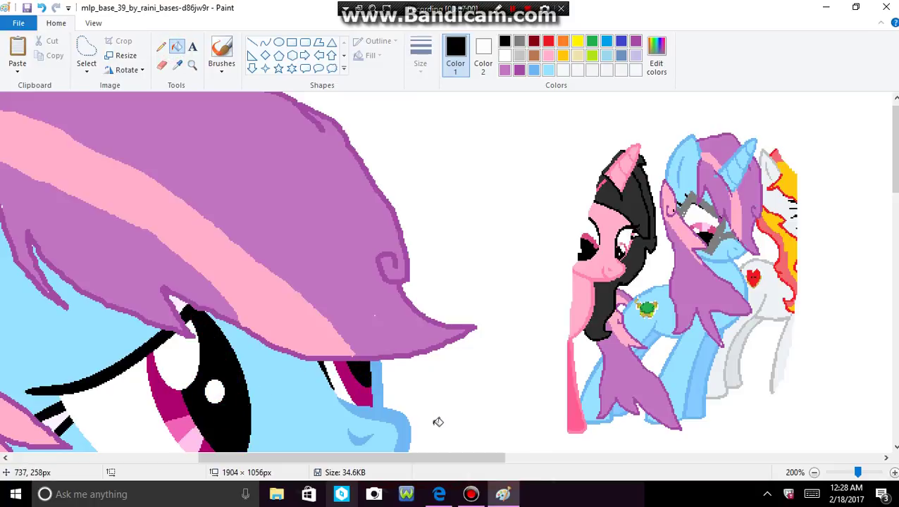
- Draw a short gray line beside the back mane and a gray four-sided glasses frame around the near eye
drag(351, 455, 311, 457)
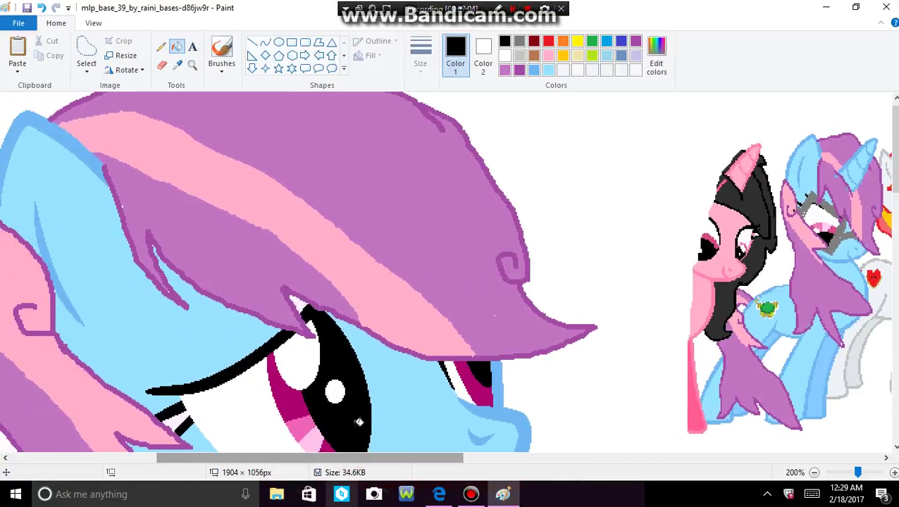
mouse_move(893, 148)
mouse_down()
mouse_move(893, 176)
mouse_move(893, 162)
mouse_up()
click(520, 43)
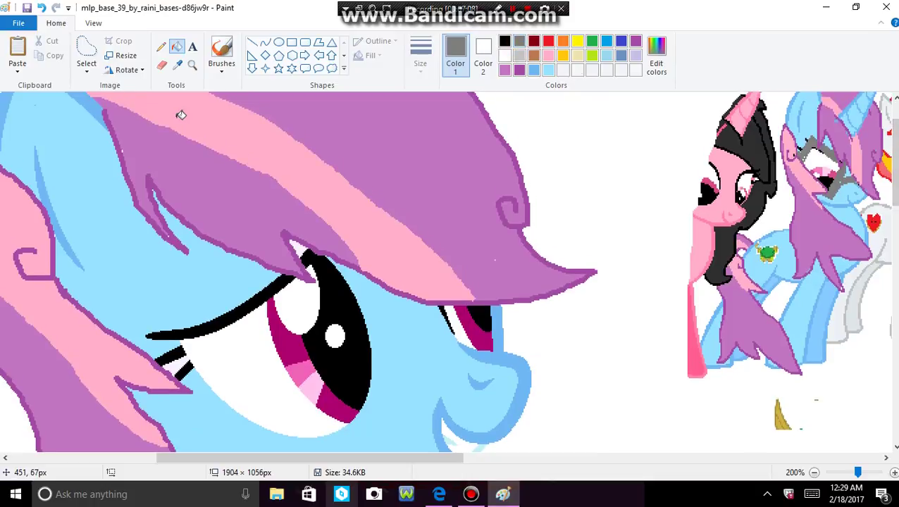
click(161, 47)
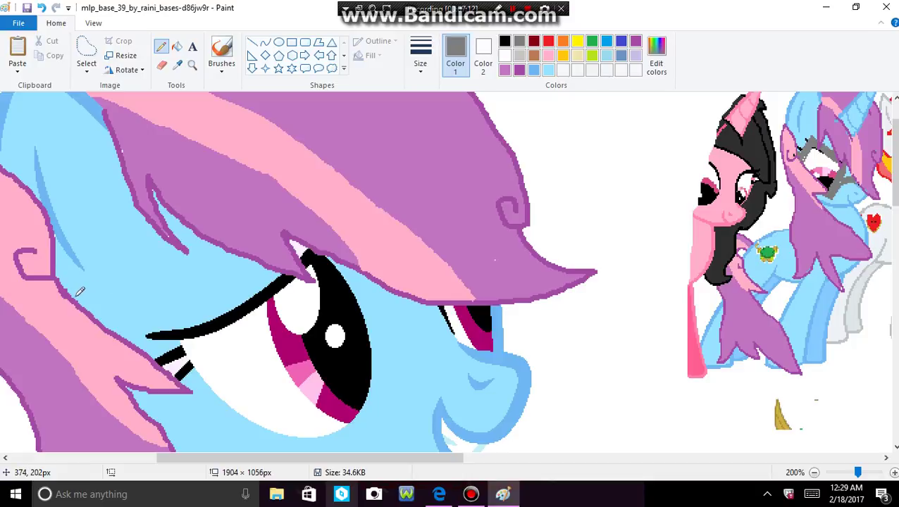
drag(68, 297, 117, 301)
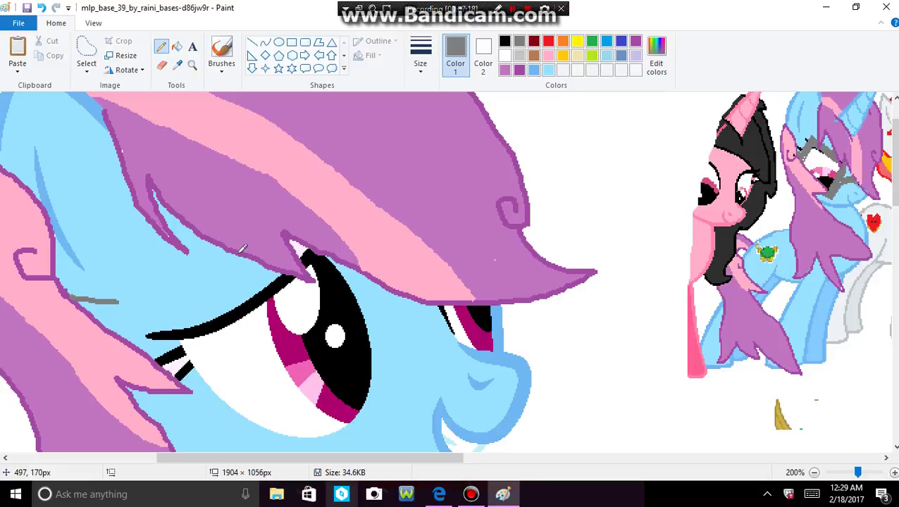
mouse_move(230, 252)
mouse_down()
mouse_move(138, 311)
mouse_move(231, 433)
mouse_up()
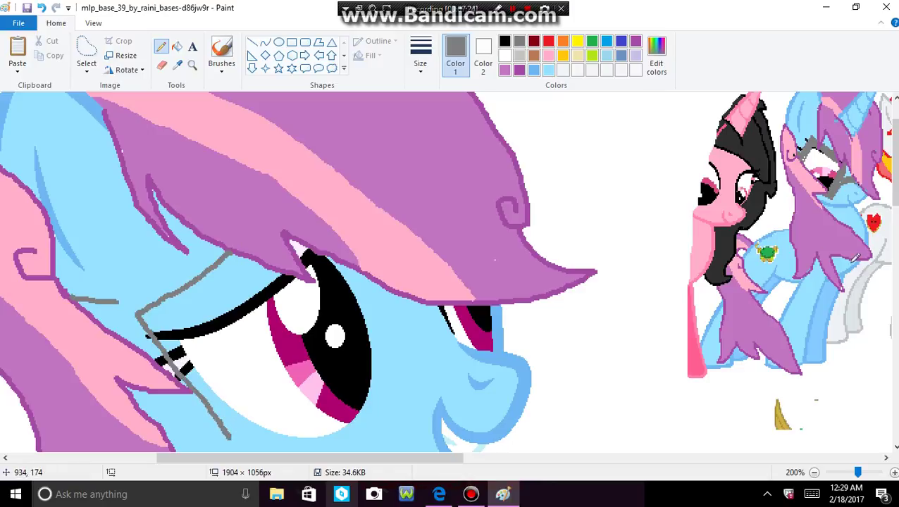
drag(892, 162, 892, 196)
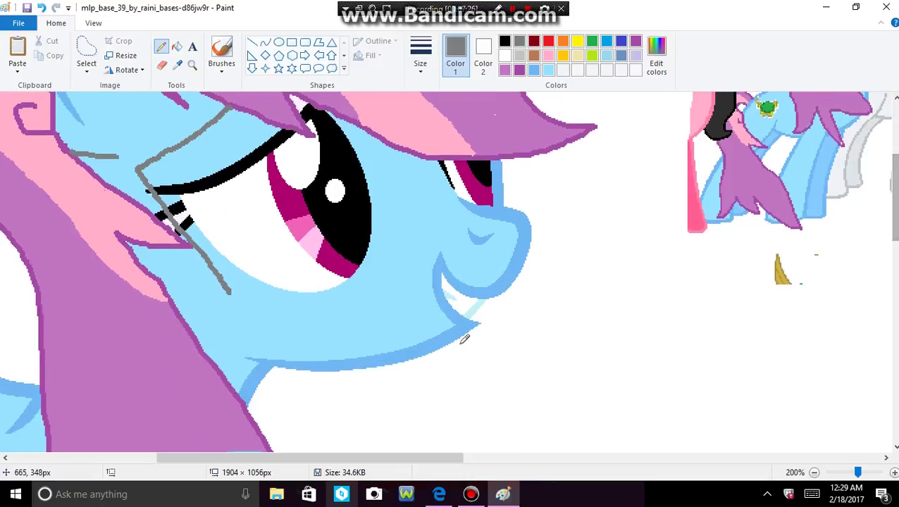
mouse_move(231, 290)
mouse_down()
mouse_move(234, 301)
mouse_move(296, 264)
mouse_move(388, 239)
mouse_up()
key(ctrl+z)
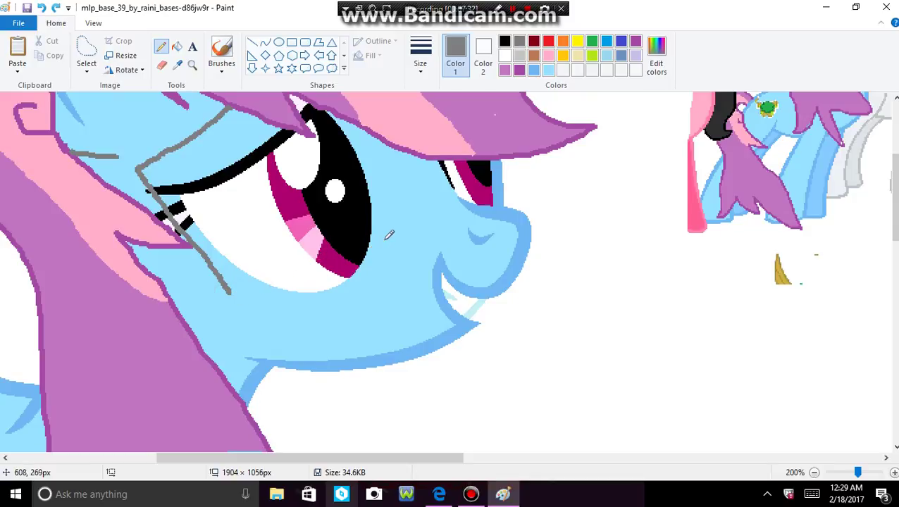
mouse_move(230, 285)
mouse_down()
mouse_move(244, 314)
mouse_move(402, 249)
mouse_move(373, 128)
mouse_up()
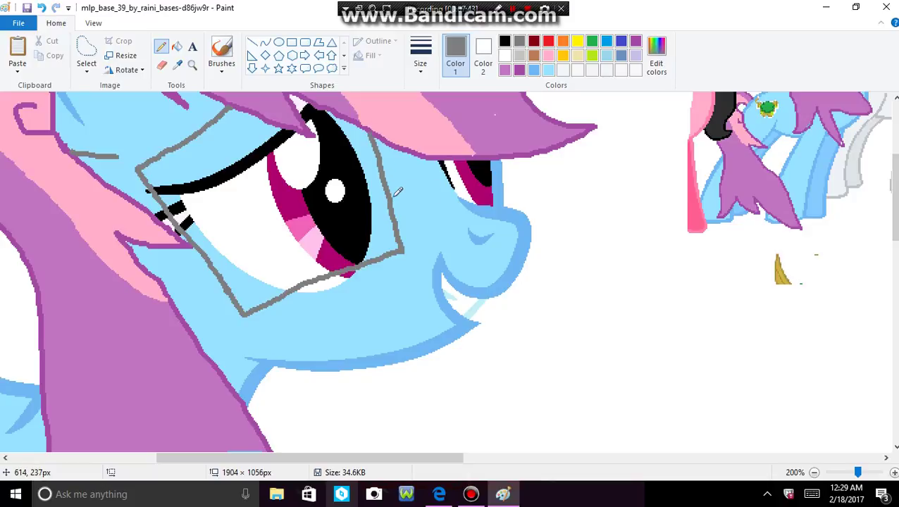
- Draw the gray glasses bridge across the nose and outline the lens frame around the far eye
mouse_move(390, 200)
mouse_down()
mouse_move(438, 173)
mouse_move(439, 159)
mouse_move(453, 187)
mouse_up()
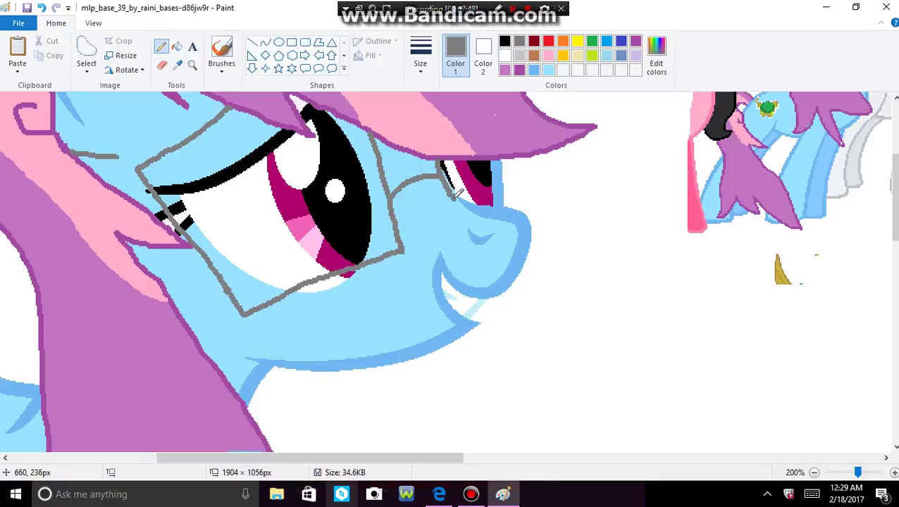
drag(464, 193, 444, 153)
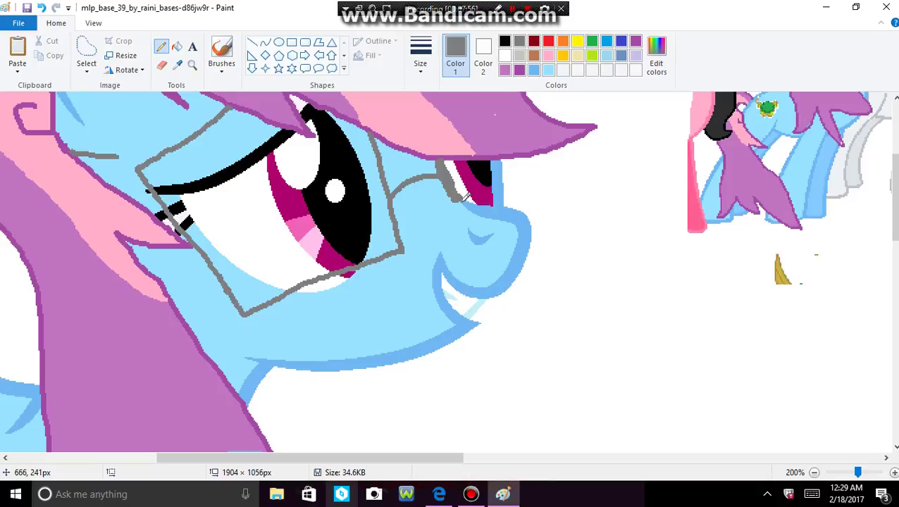
mouse_move(455, 200)
mouse_down()
mouse_move(493, 205)
mouse_move(493, 168)
mouse_up()
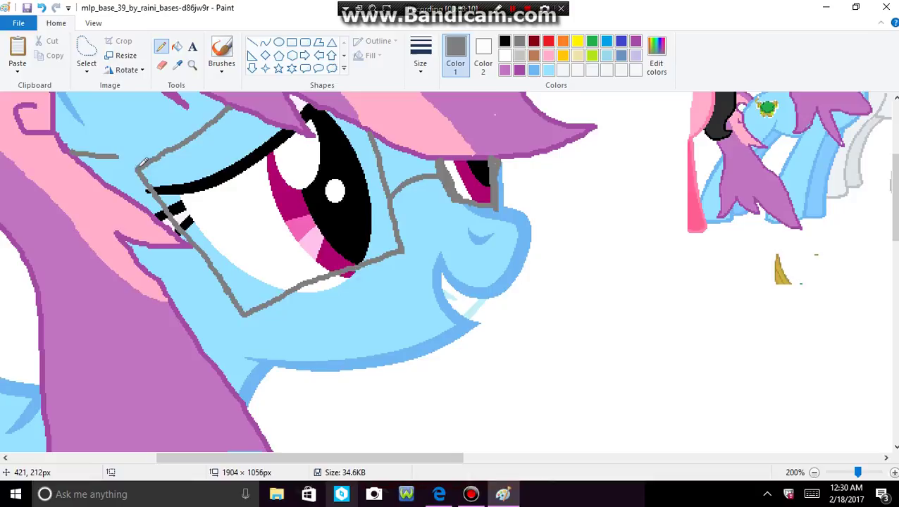
- Thicken the rear edge of the near lens frame with solid gray strokes over the eyelashes
mouse_move(152, 166)
mouse_down()
mouse_move(232, 285)
mouse_move(251, 299)
mouse_move(161, 156)
mouse_up()
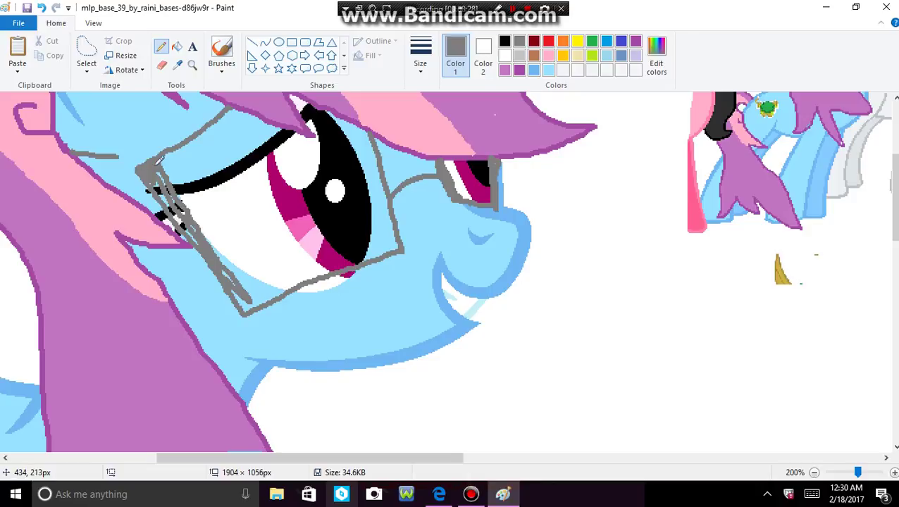
drag(153, 182, 168, 179)
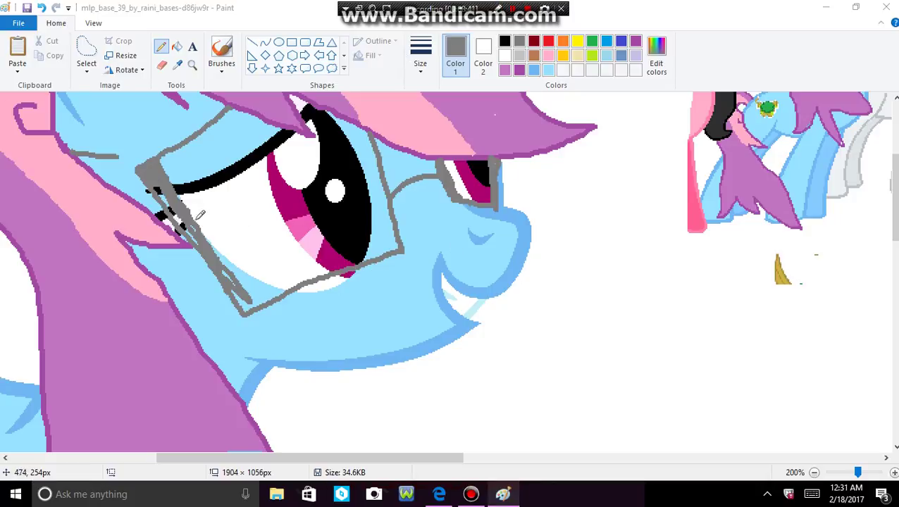
click(149, 183)
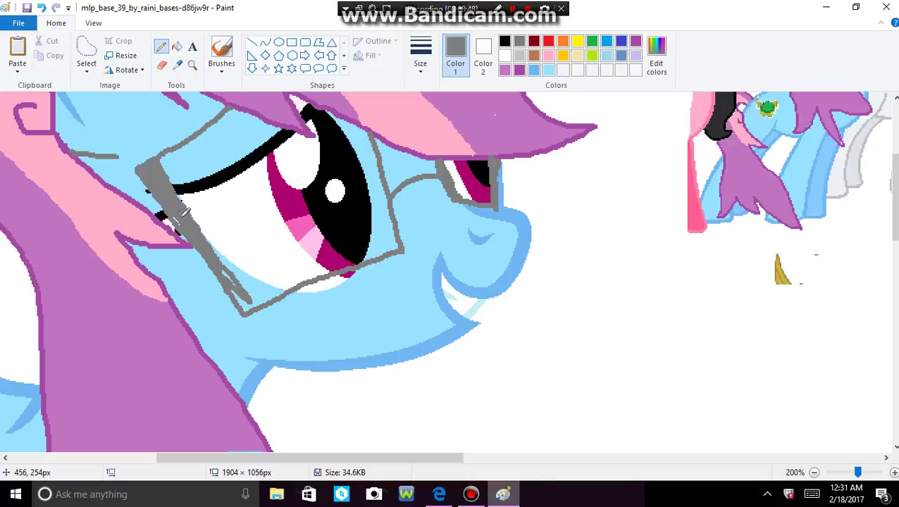
drag(183, 219, 228, 261)
- Draw inner gray lines along the near frame's upper, front and lower edges and fill the gaps between the lines gray
drag(164, 167, 240, 116)
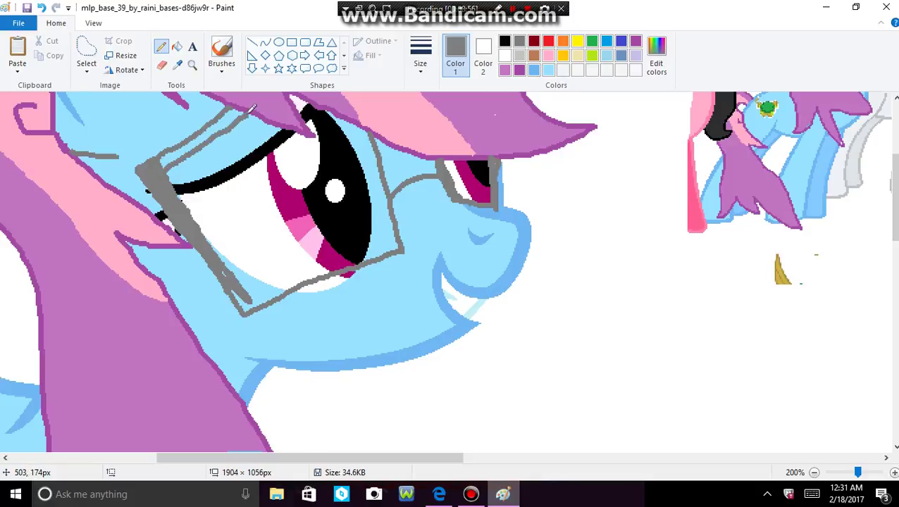
drag(358, 120, 388, 230)
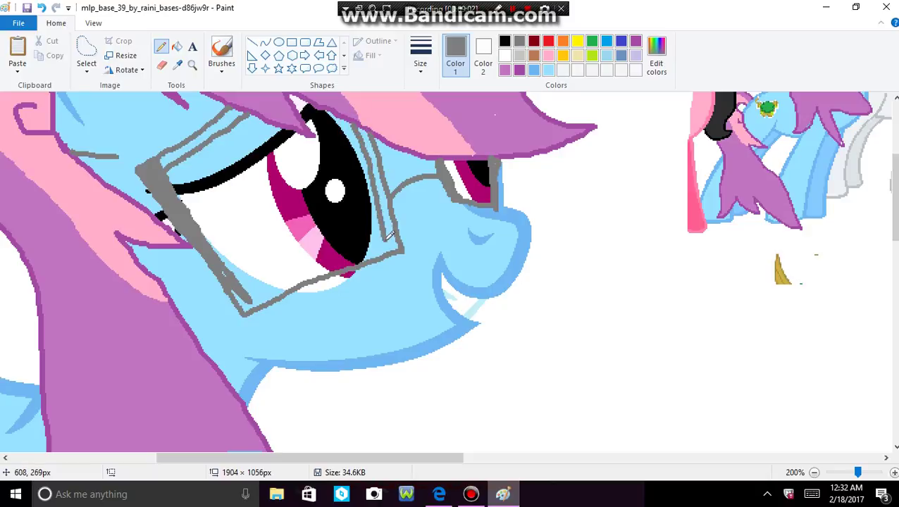
drag(249, 296, 393, 235)
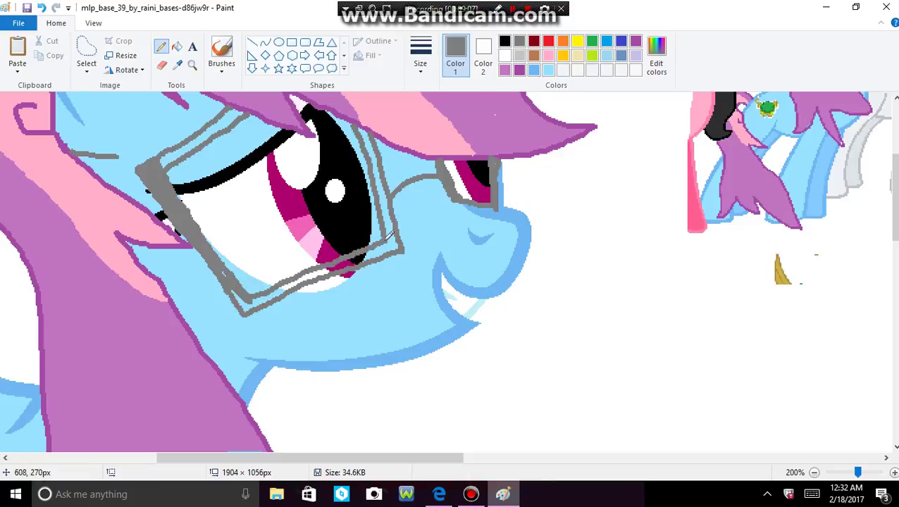
click(177, 46)
click(195, 140)
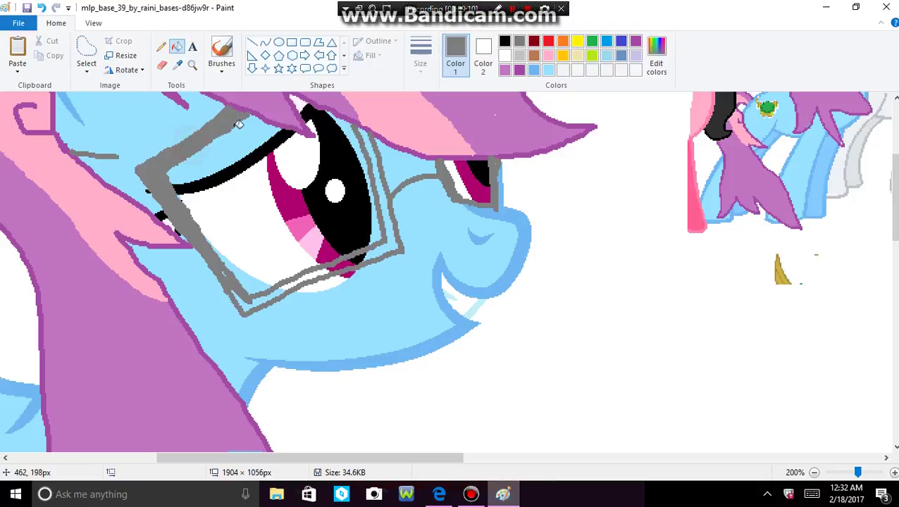
click(375, 172)
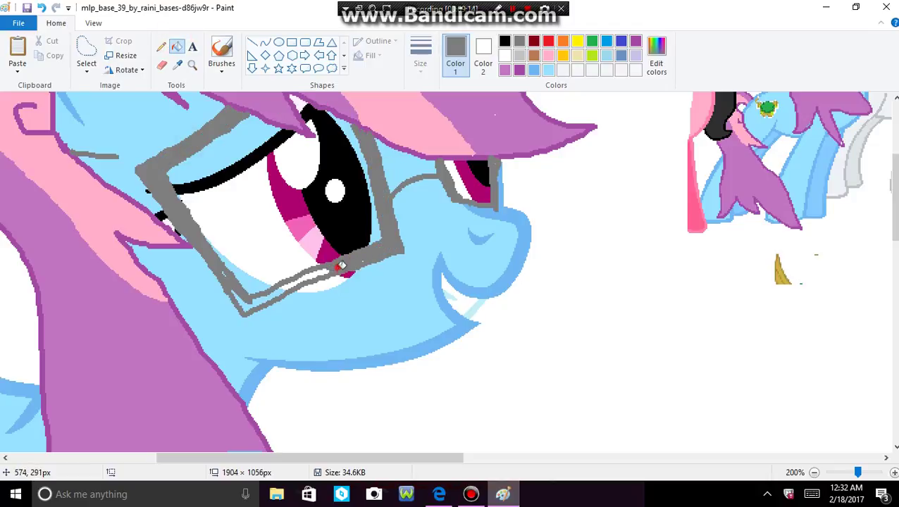
click(319, 272)
click(261, 295)
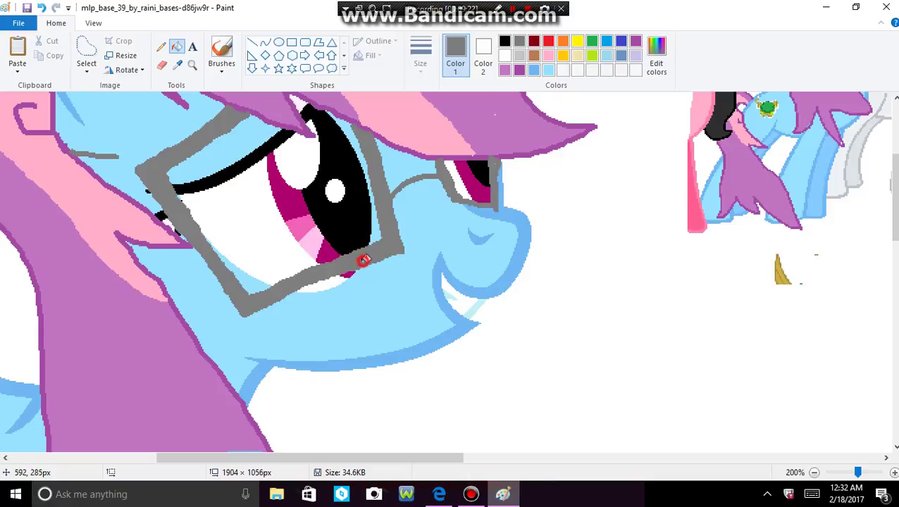
click(161, 46)
click(365, 262)
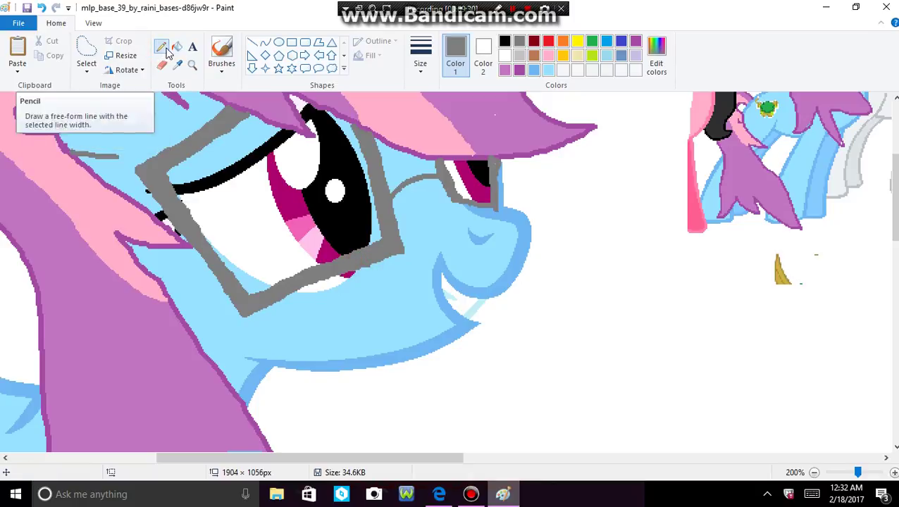
- Cover the short stray gray line beside the back mane with the light blue coat color
click(548, 70)
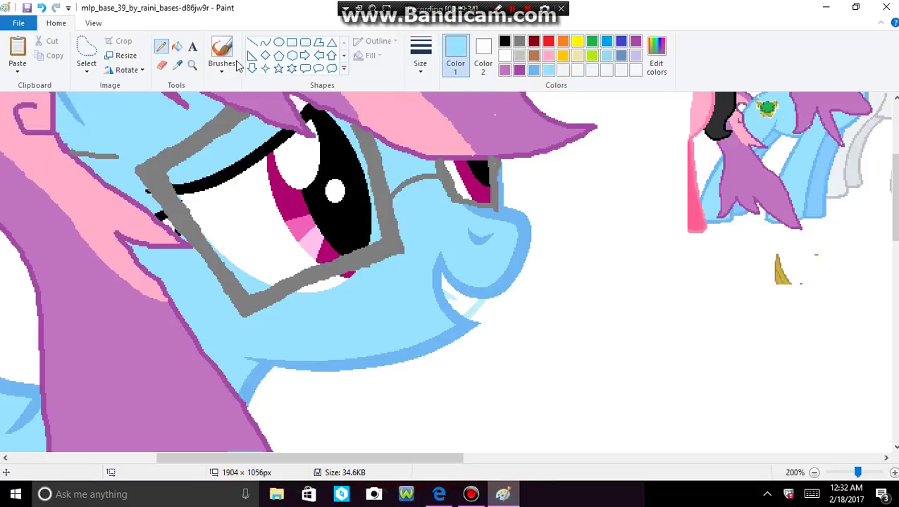
click(177, 47)
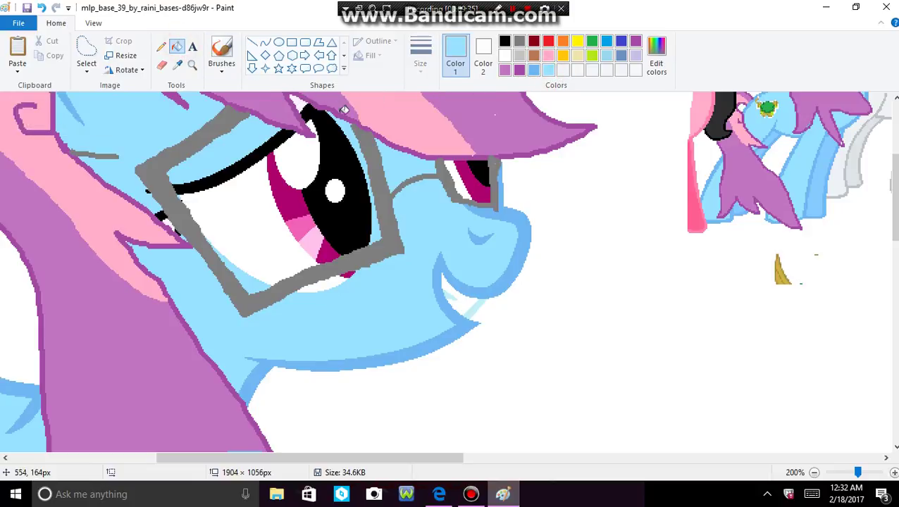
click(297, 102)
click(161, 47)
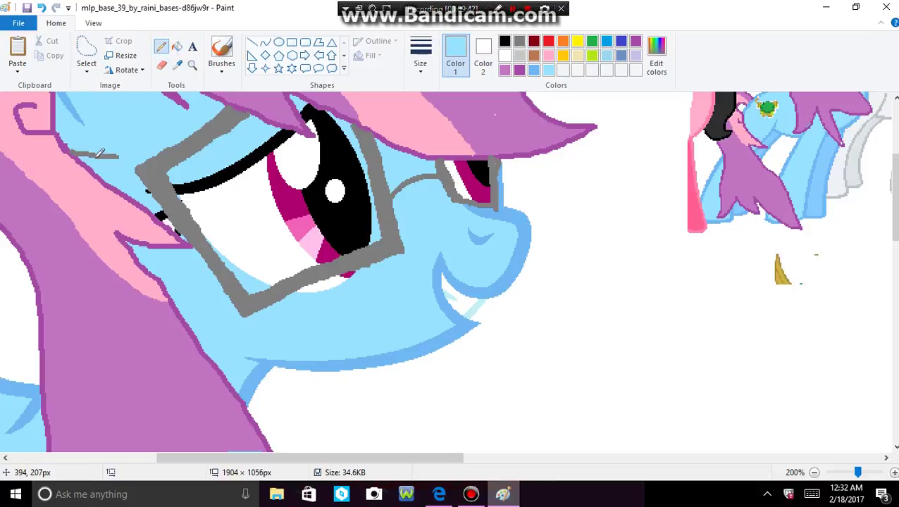
click(177, 47)
click(118, 153)
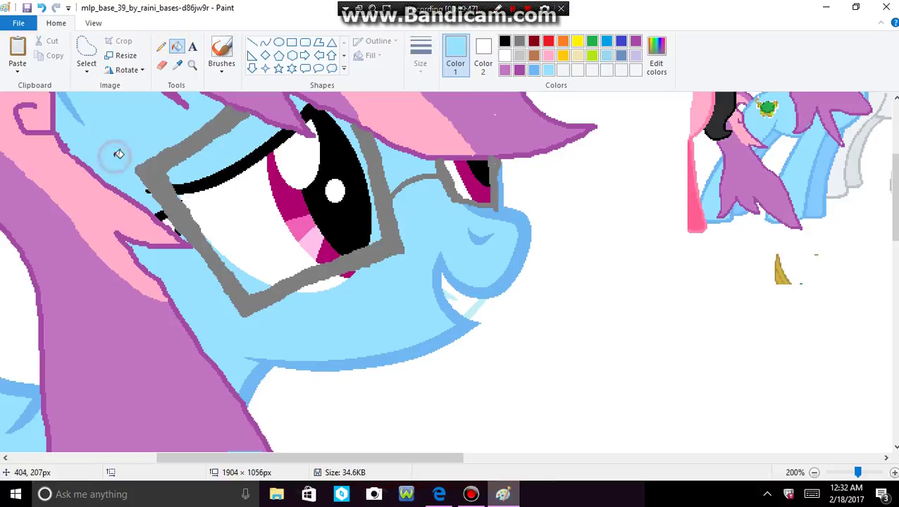
- Draw a short gray temple arm from the near frame's rear edge to the mane and fill it gray
click(162, 48)
click(519, 42)
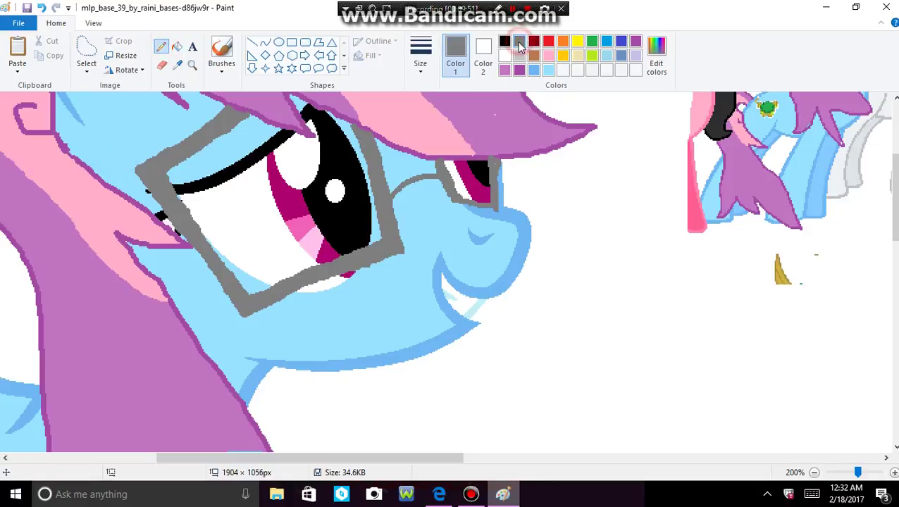
drag(157, 189, 147, 195)
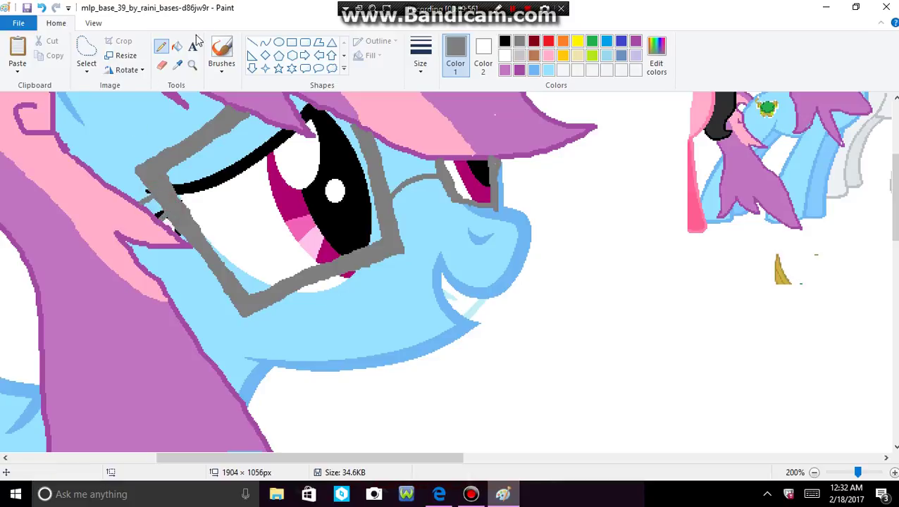
click(177, 47)
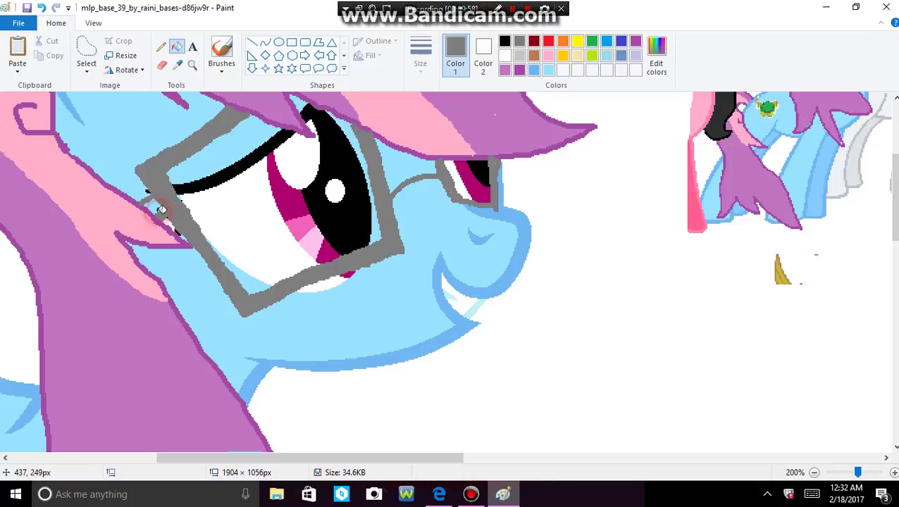